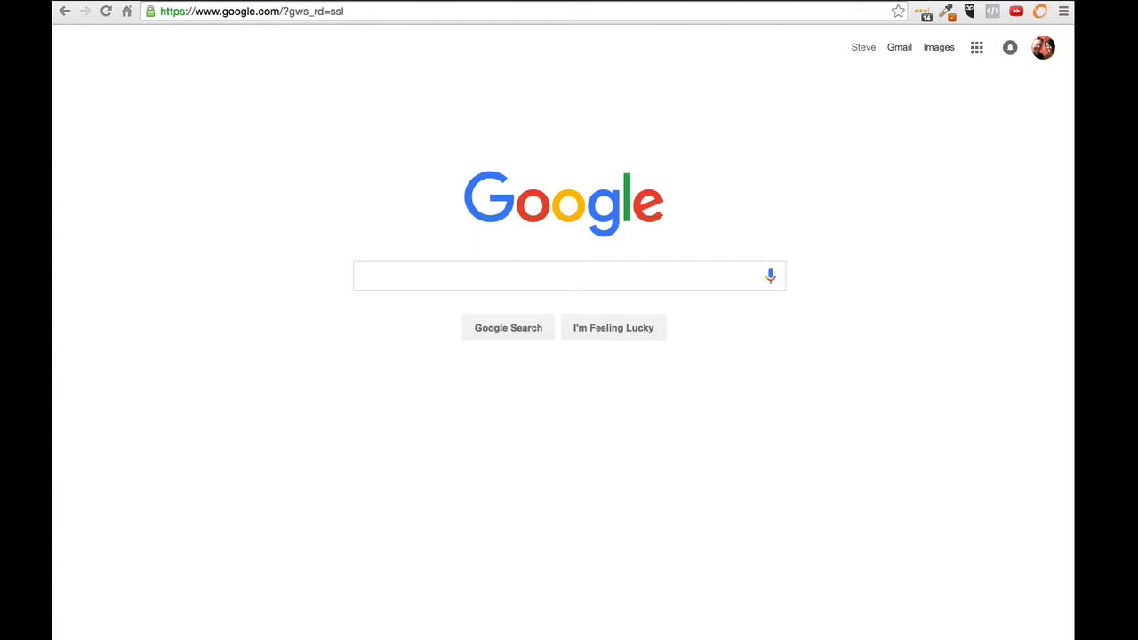
Step: Go to canva.com to open the Canva dashboard with its design presets
left_click(371, 13)
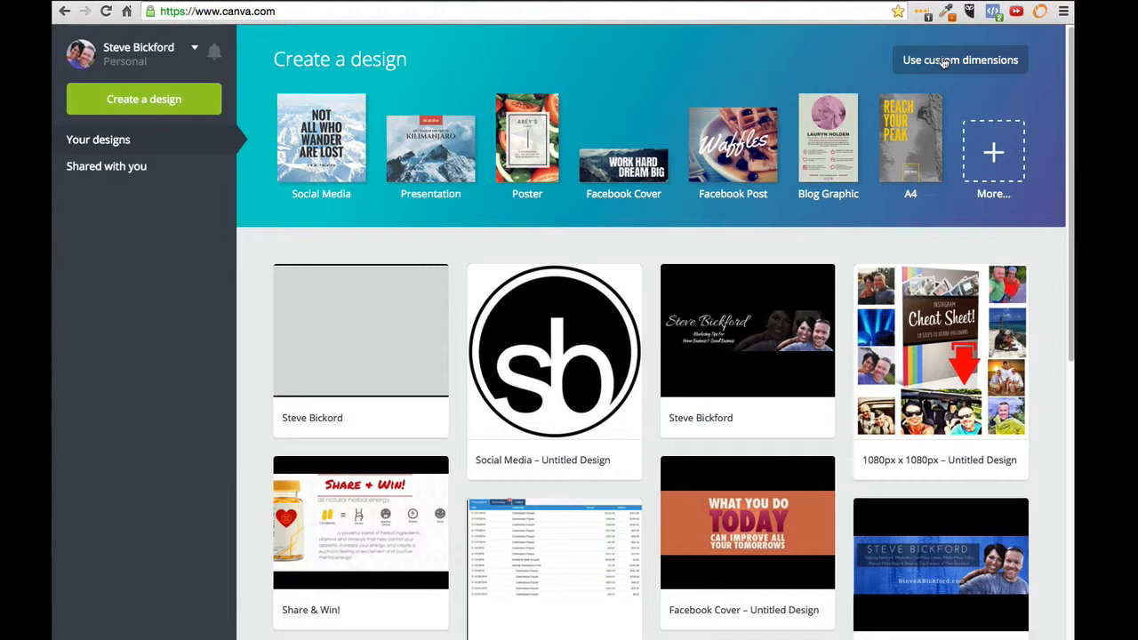
Step: Start a new blank Twitter Post design from the full list of design types
left_click(1010, 159)
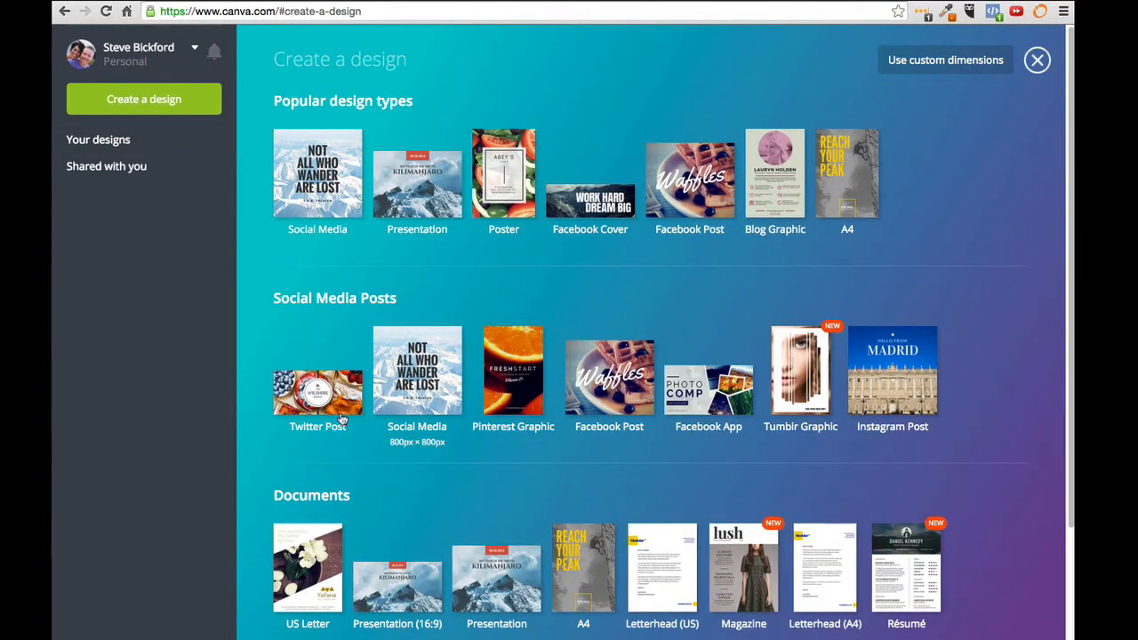
left_click(1037, 62)
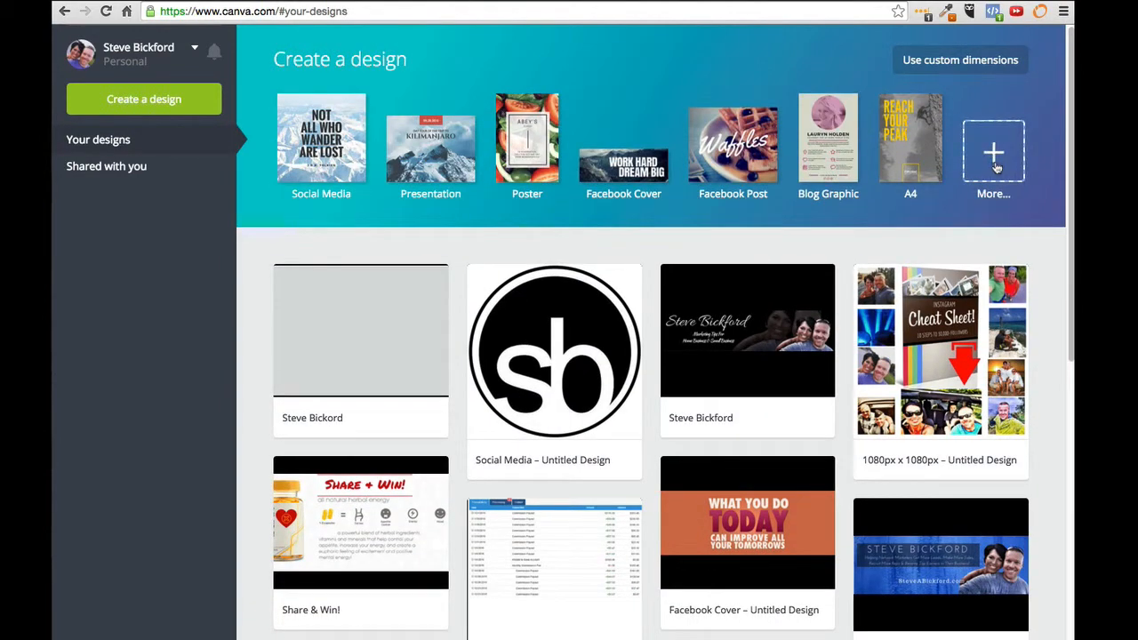
left_click(995, 159)
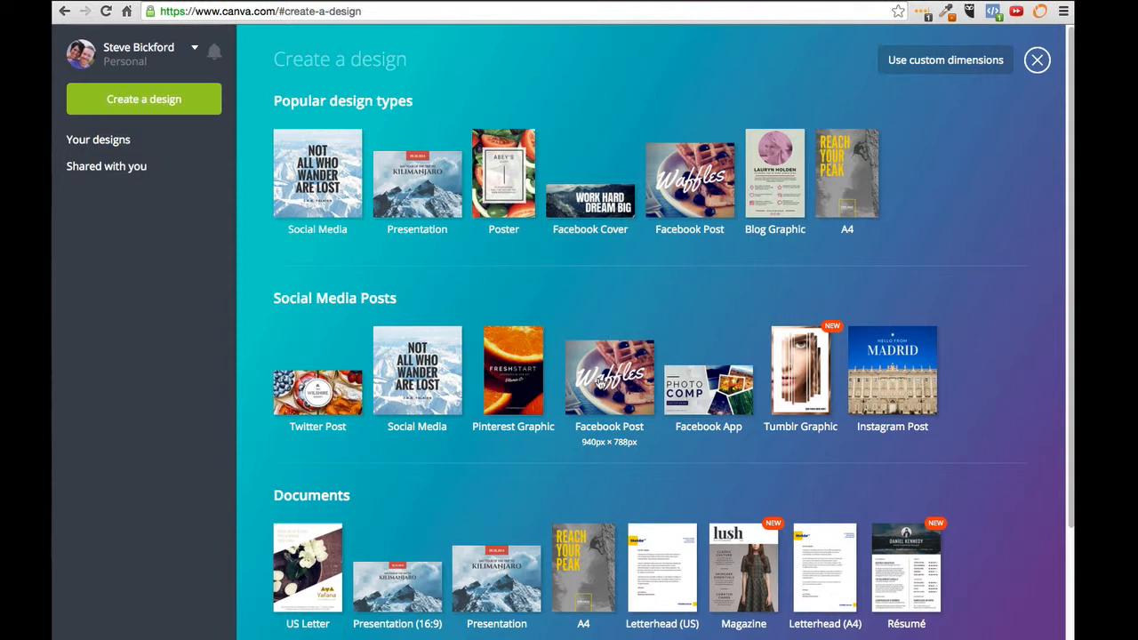
left_click(333, 400)
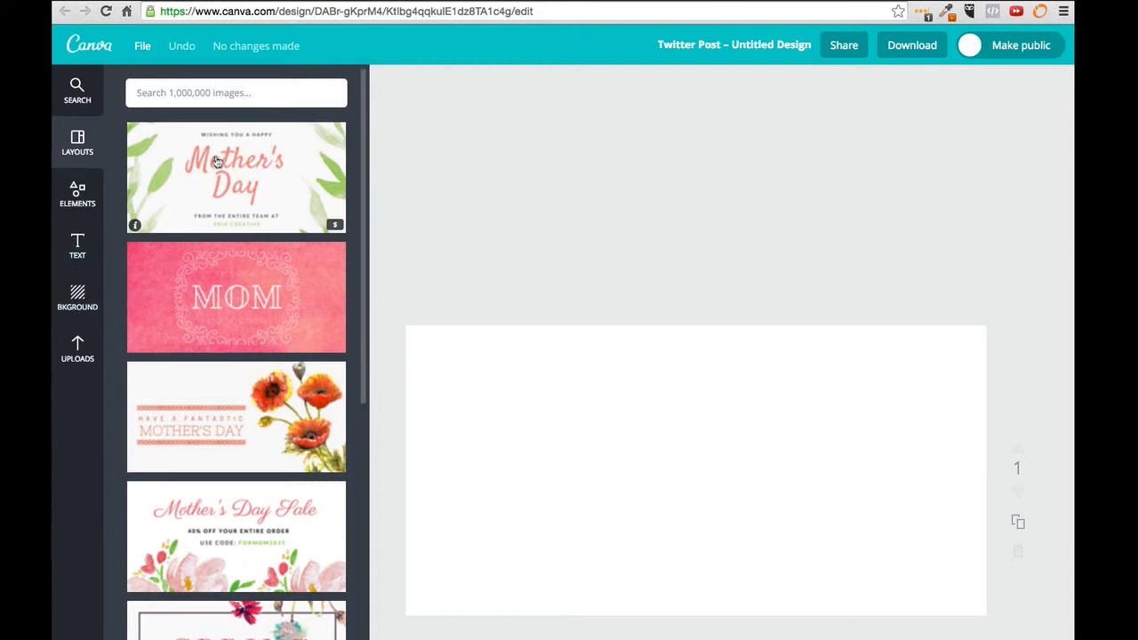
Step: Search 'computer images' and stretch the laptop-and-notebook desk photo to fill the canvas
left_click(183, 93)
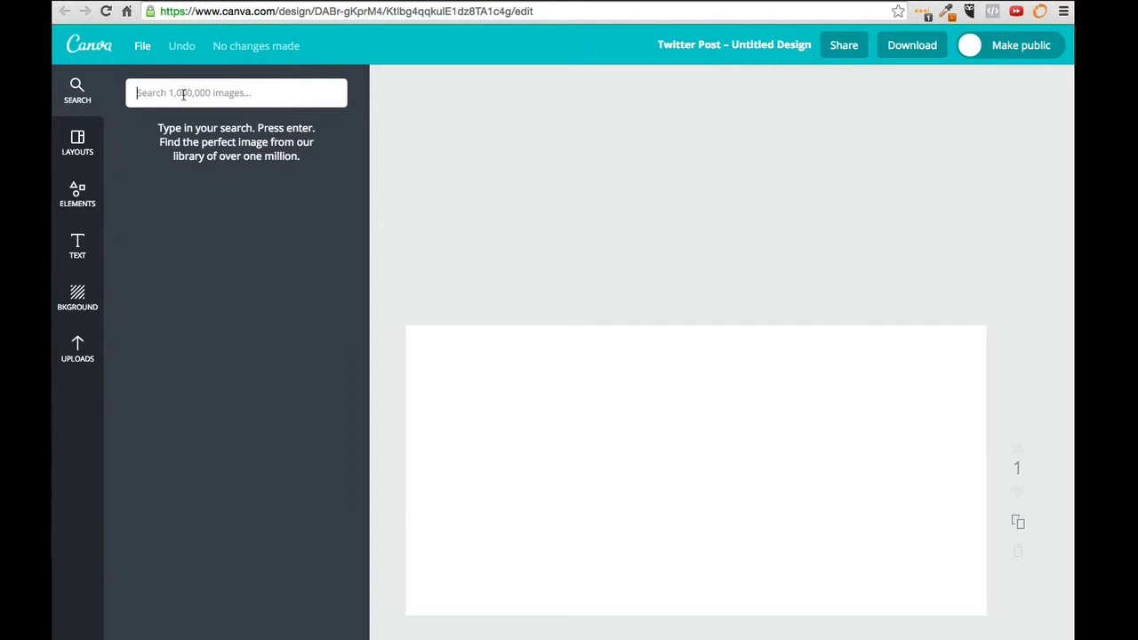
type("co")
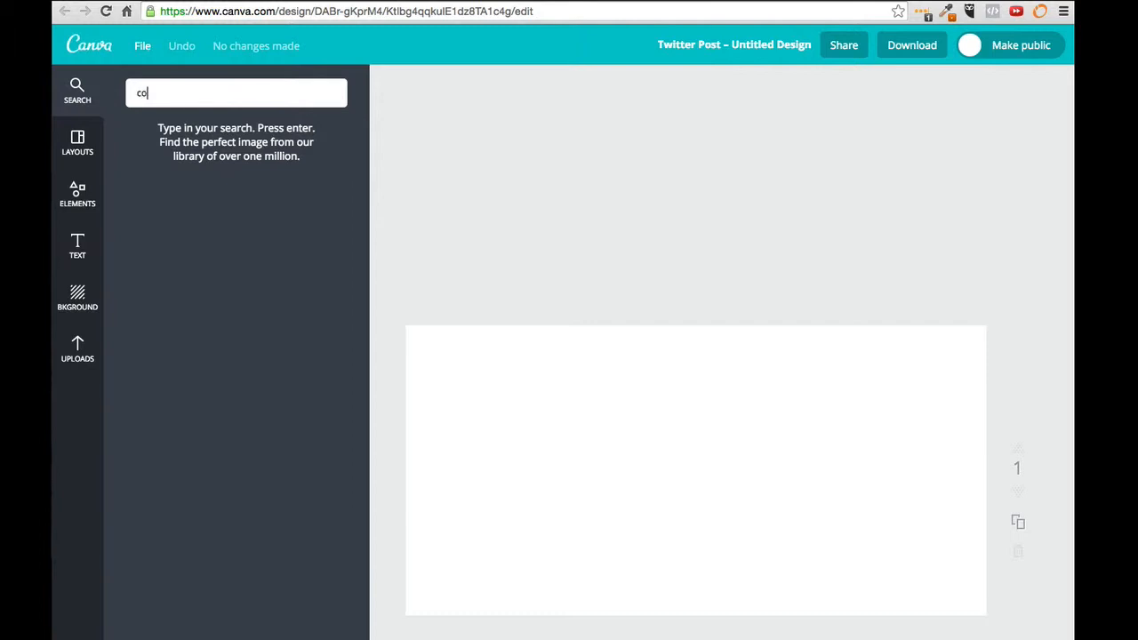
type("mputer images")
key("Return")
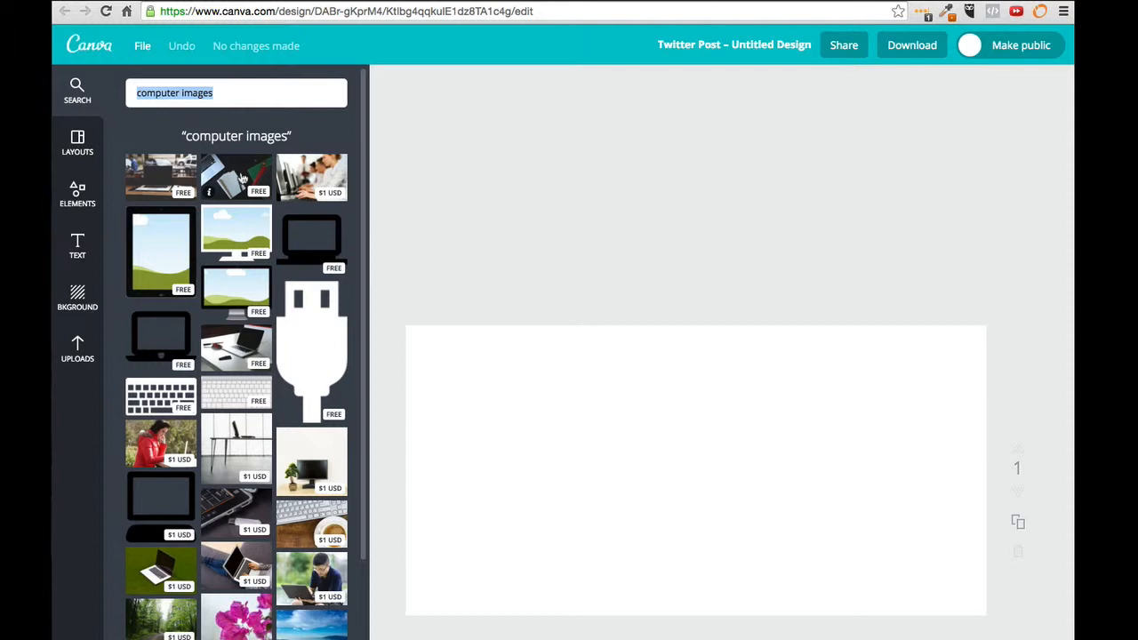
left_click(227, 174)
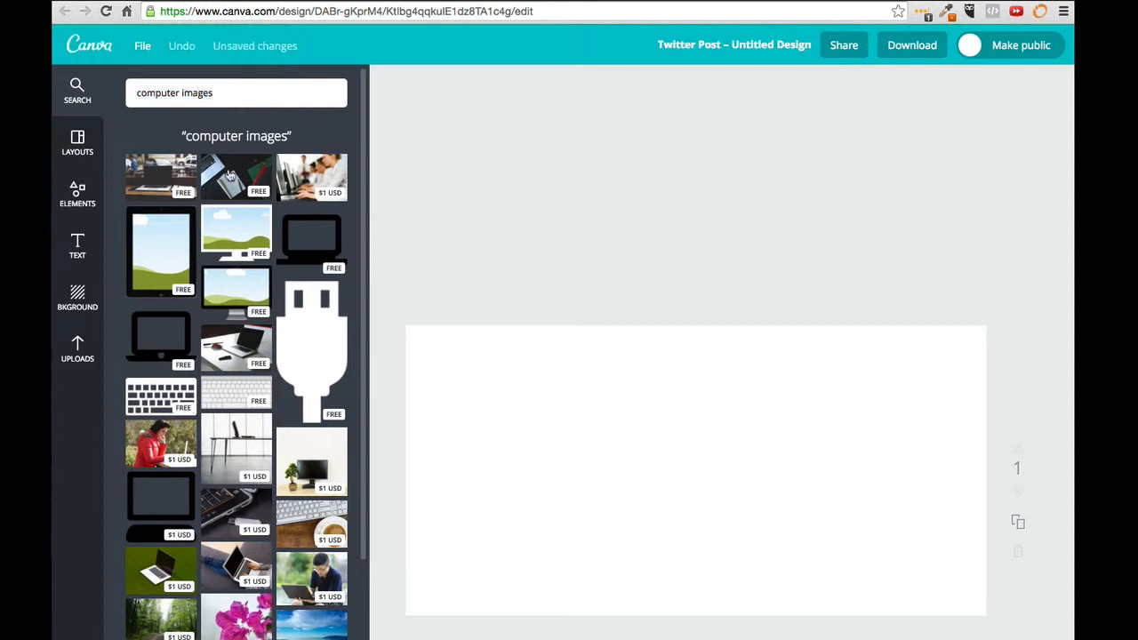
left_click(689, 409)
left_click_drag(681, 412, 613, 412)
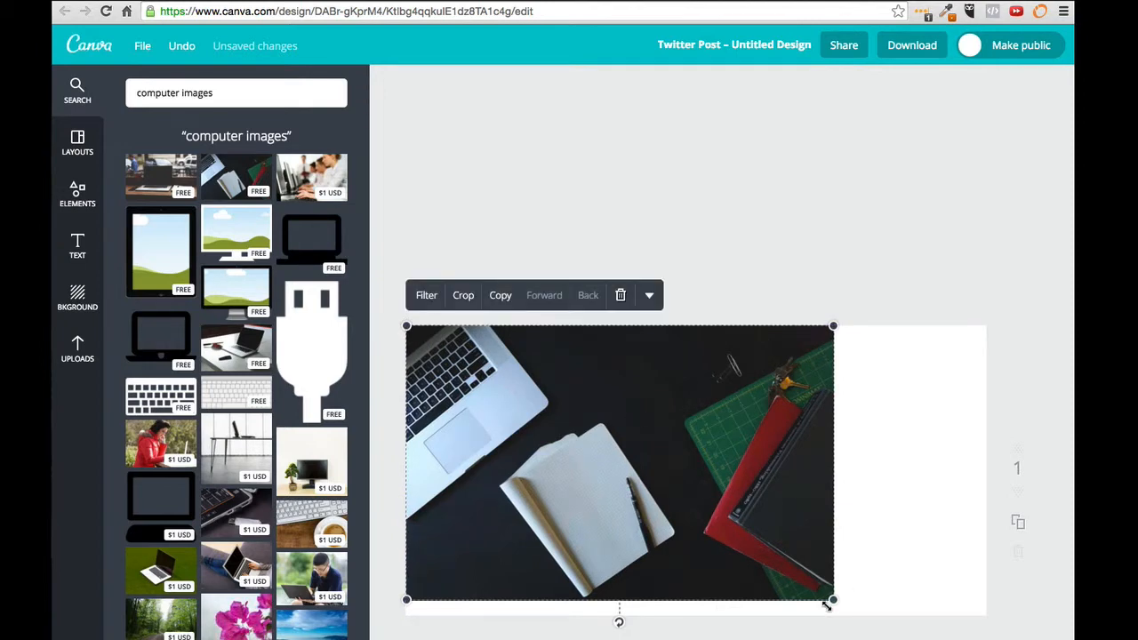
left_click_drag(833, 600, 984, 639)
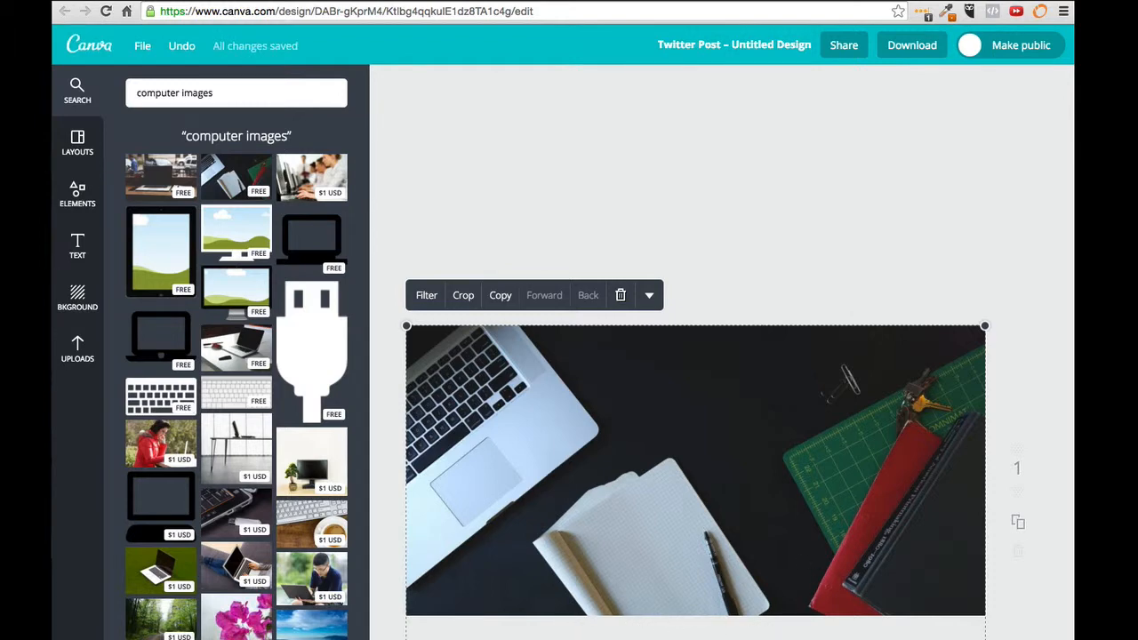
Step: Set the photo's advanced filter to Brightness +19, Contrast +58 and Saturation +63
left_click(432, 302)
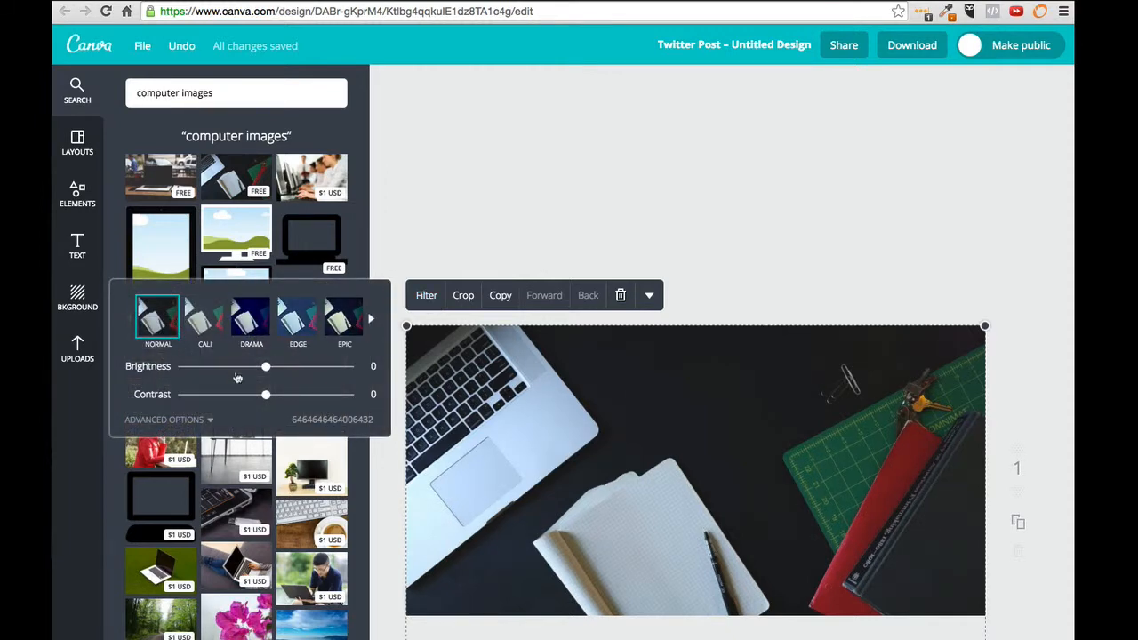
left_click(178, 421)
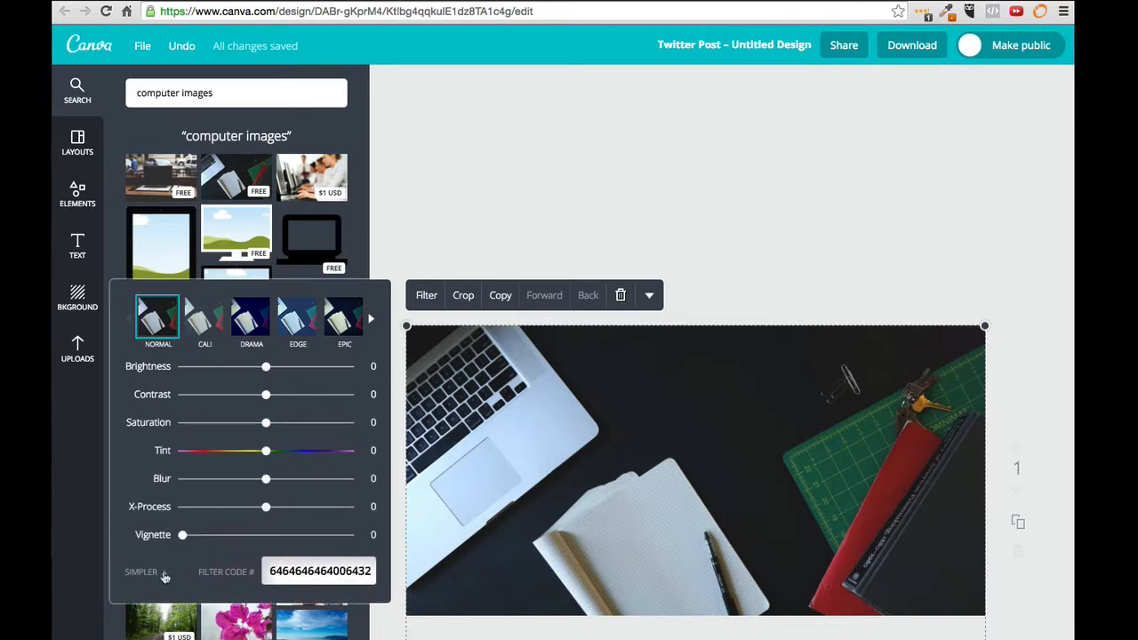
left_click_drag(266, 366, 320, 424)
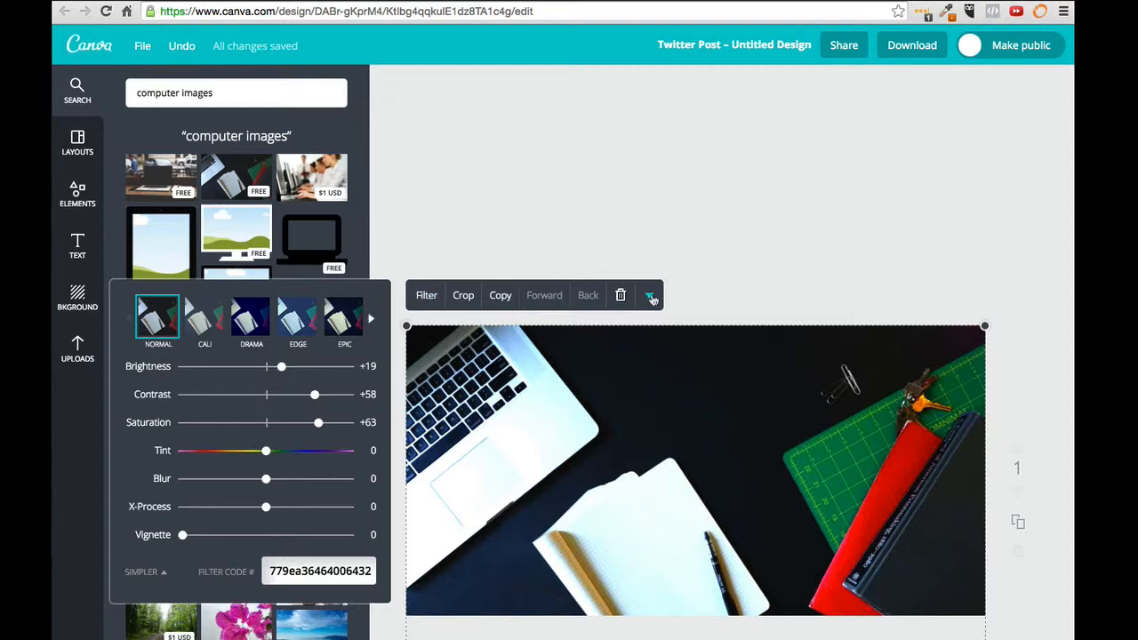
left_click(708, 261)
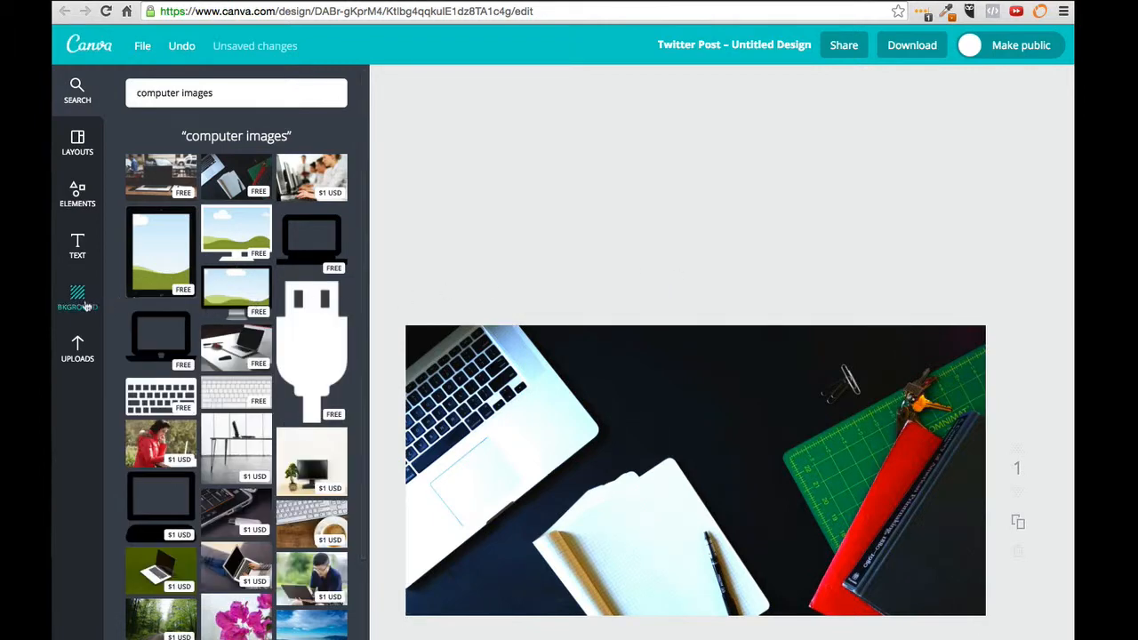
Step: Add a black square shape and stretch it into a full-width thin bar along the bottom
left_click(78, 195)
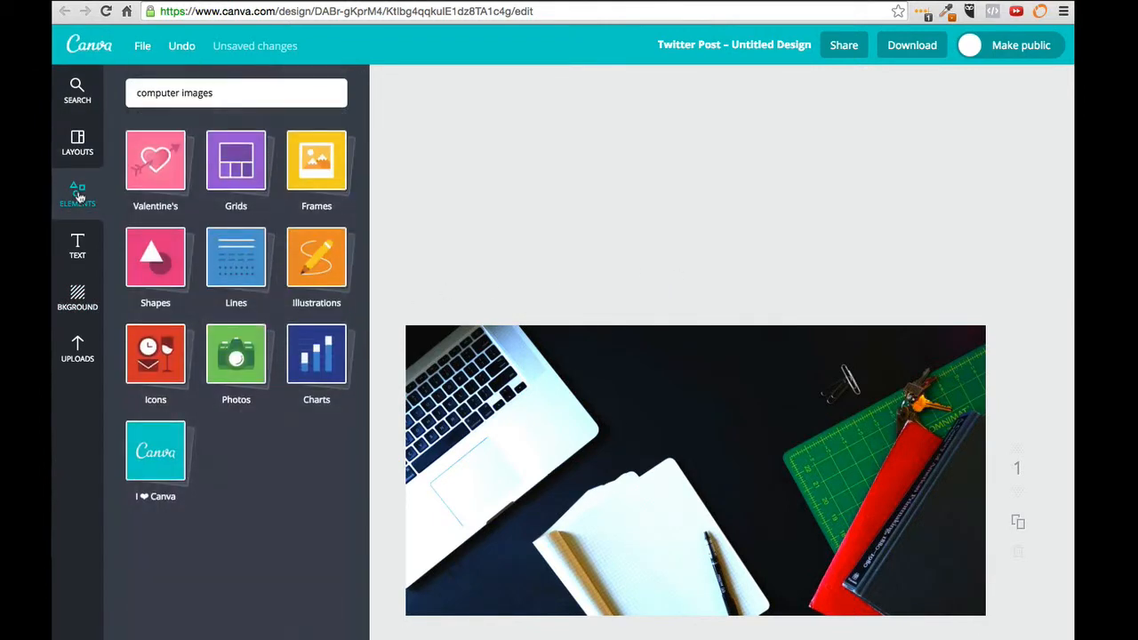
left_click(160, 272)
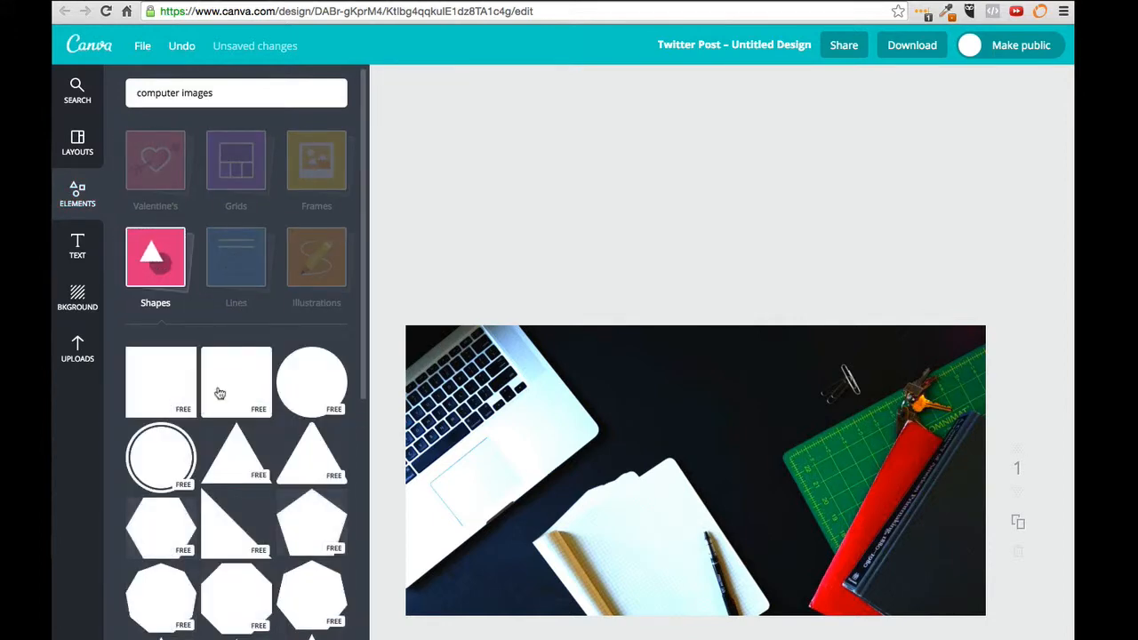
left_click(169, 392)
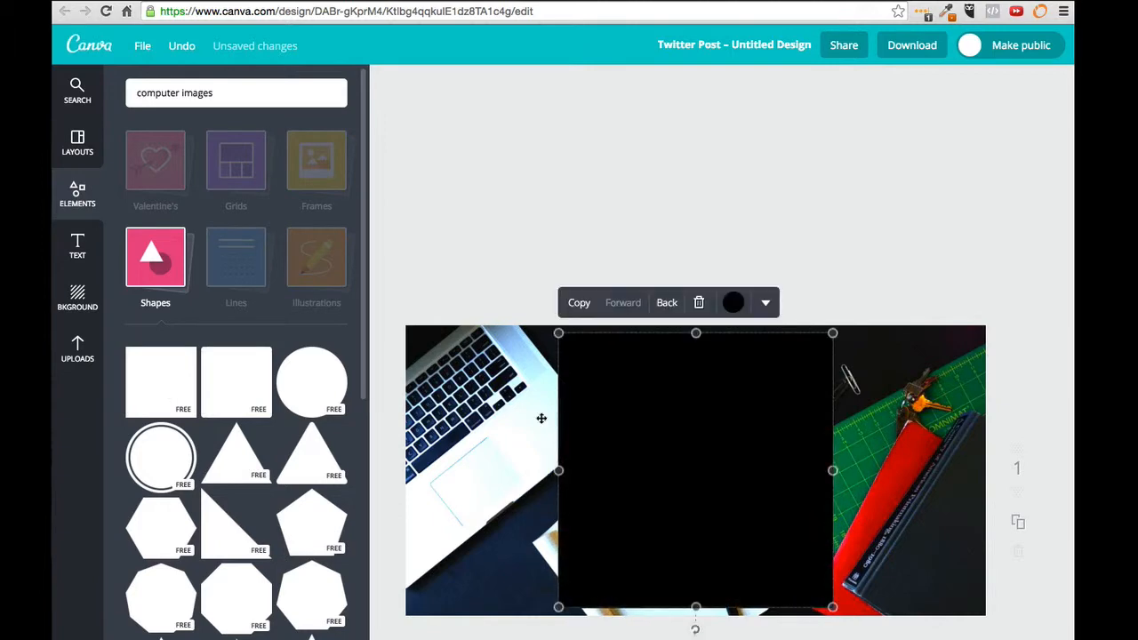
left_click(735, 304)
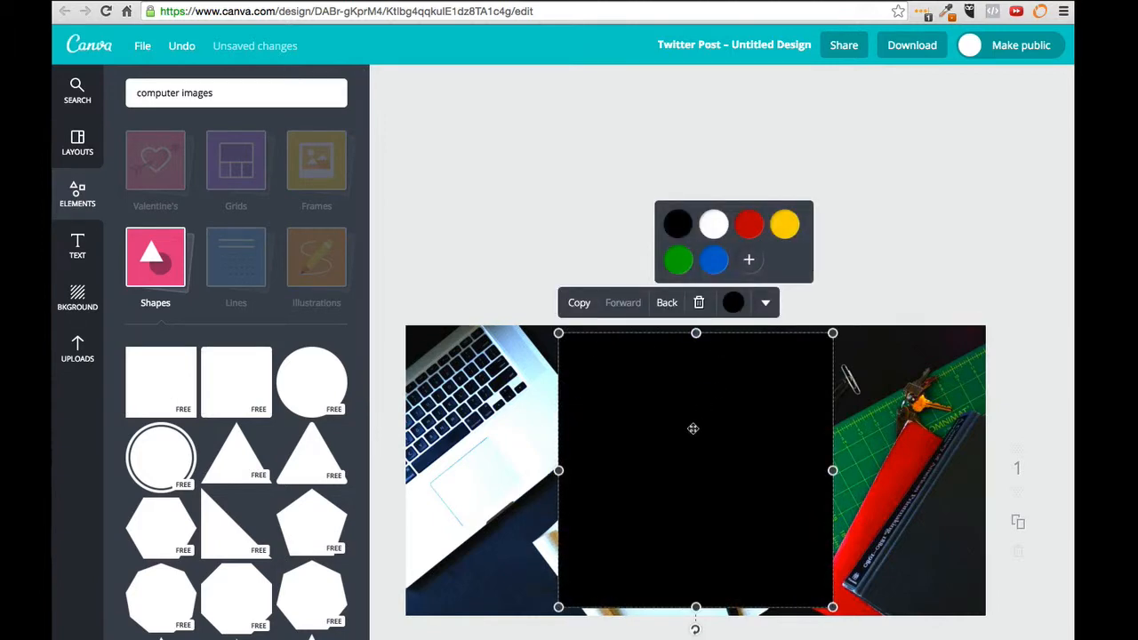
left_click(708, 382)
left_click_drag(558, 470, 406, 468)
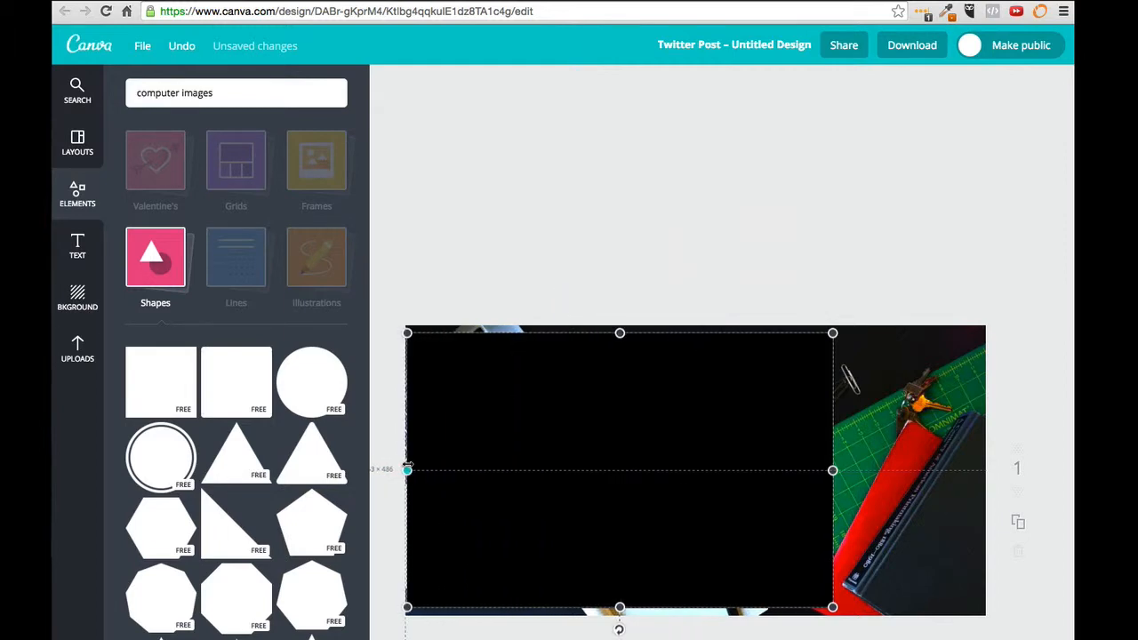
left_click_drag(831, 470, 985, 470)
left_click_drag(696, 333, 698, 554)
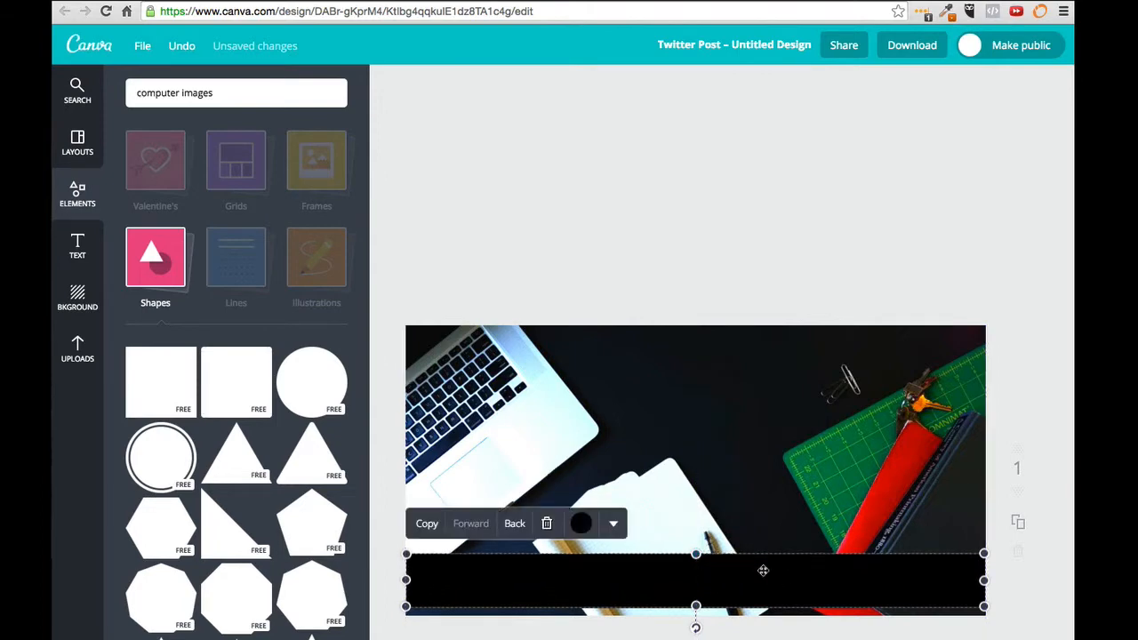
left_click_drag(762, 566, 763, 565)
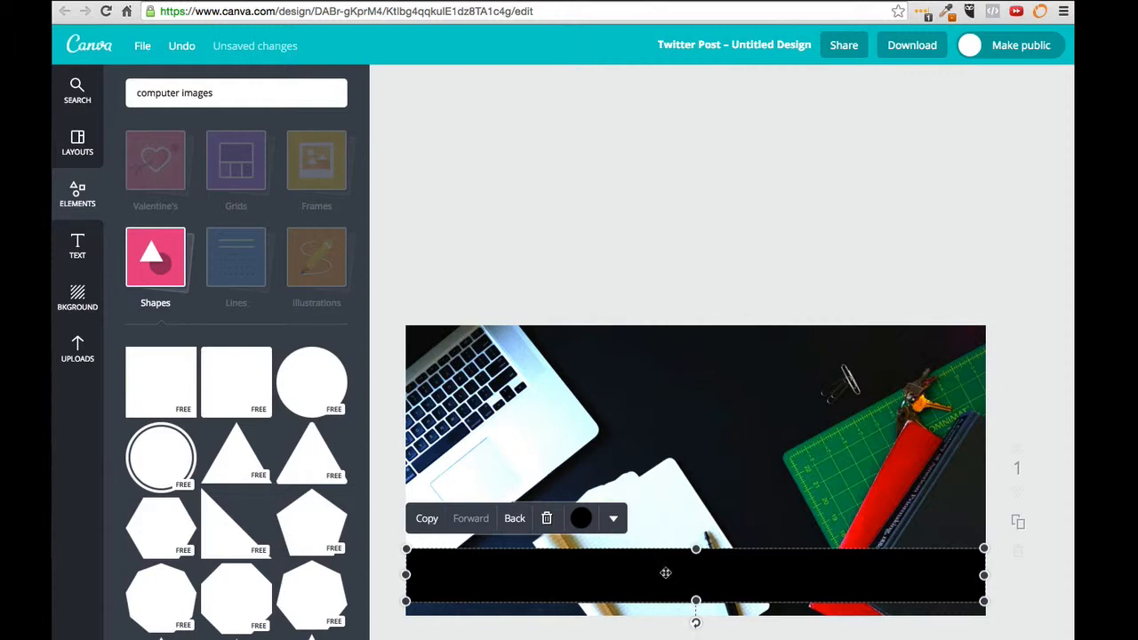
Step: Set the black bar's transparency to about 71
left_click(613, 519)
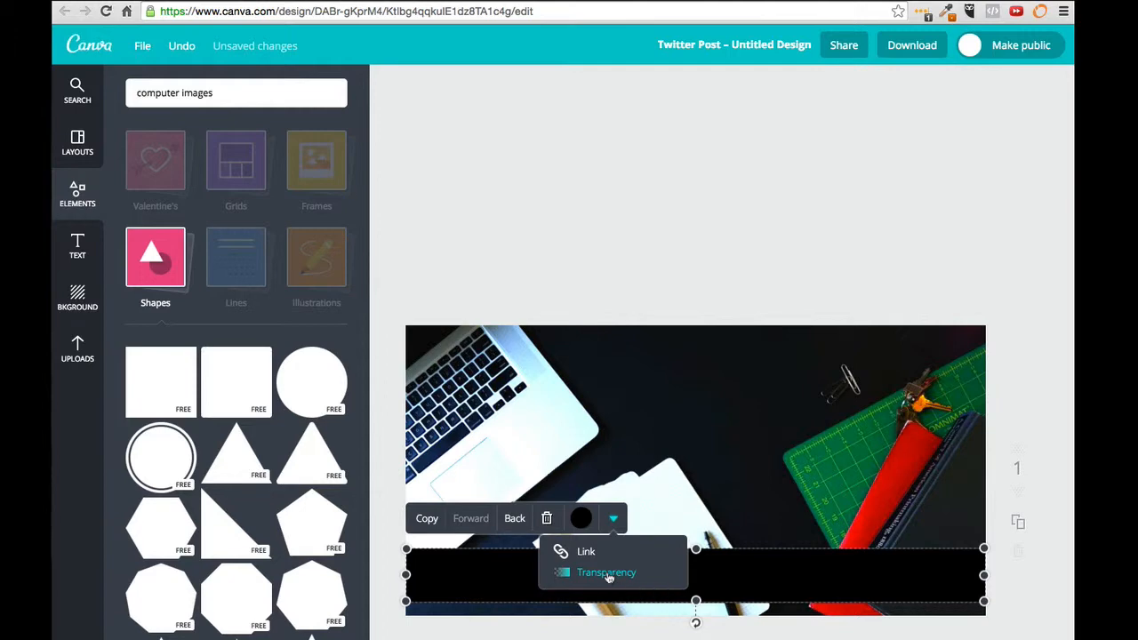
left_click(608, 574)
mouse_move(681, 555)
left_mouse_down()
mouse_move(646, 556)
mouse_move(658, 558)
left_mouse_up()
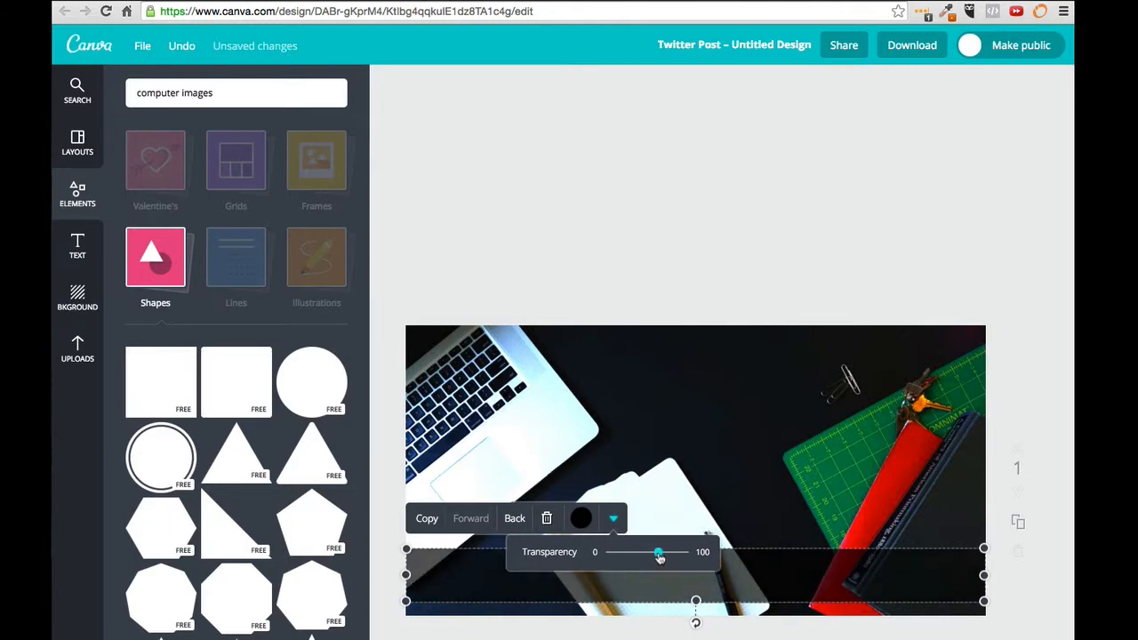
left_click(643, 254)
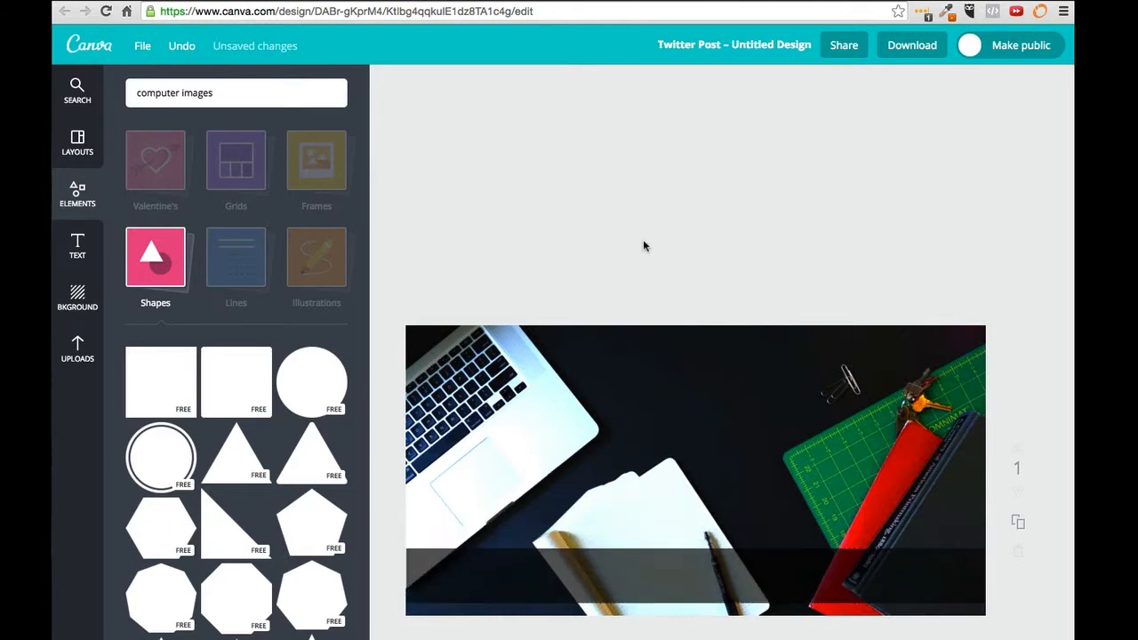
left_click(639, 575)
left_click(587, 204)
Step: Add a heading text box containing the person's full name
left_click(78, 247)
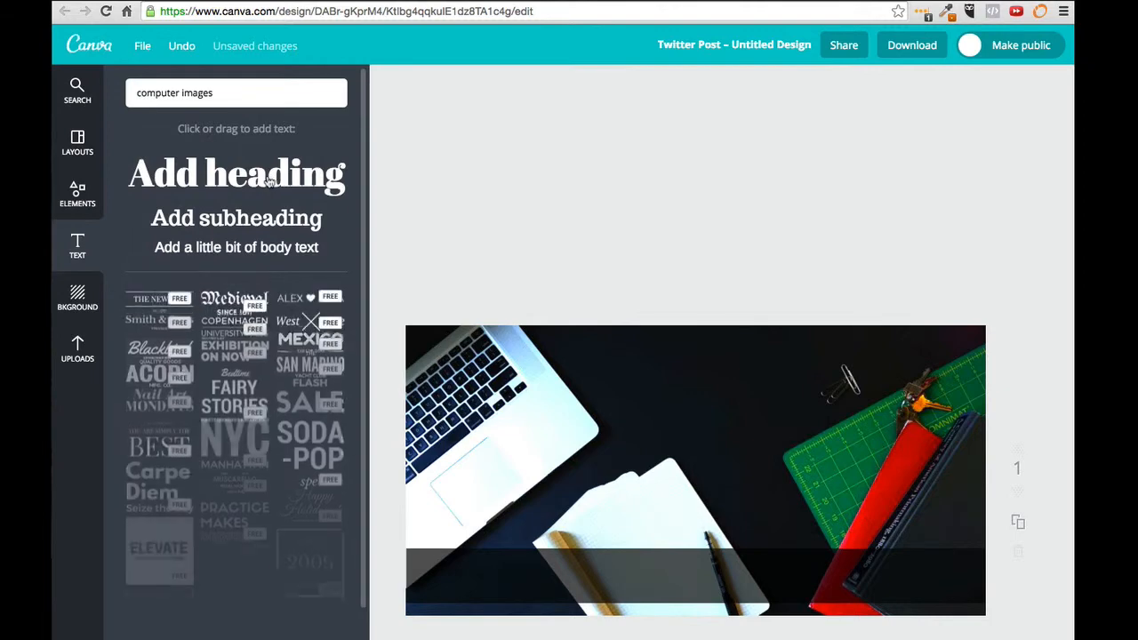
left_click(267, 180)
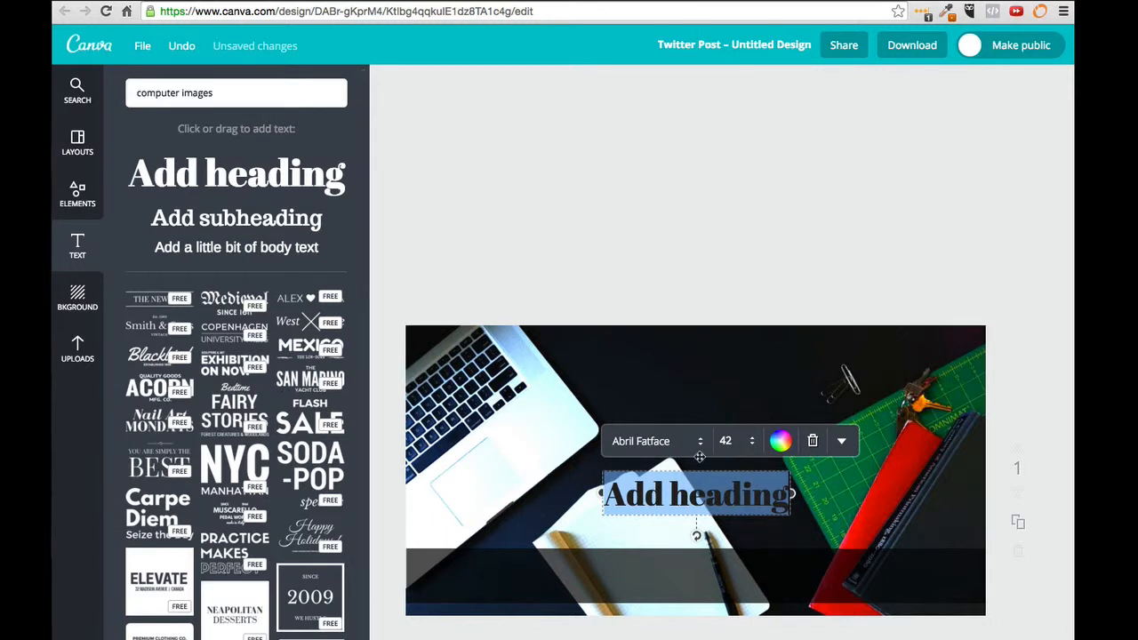
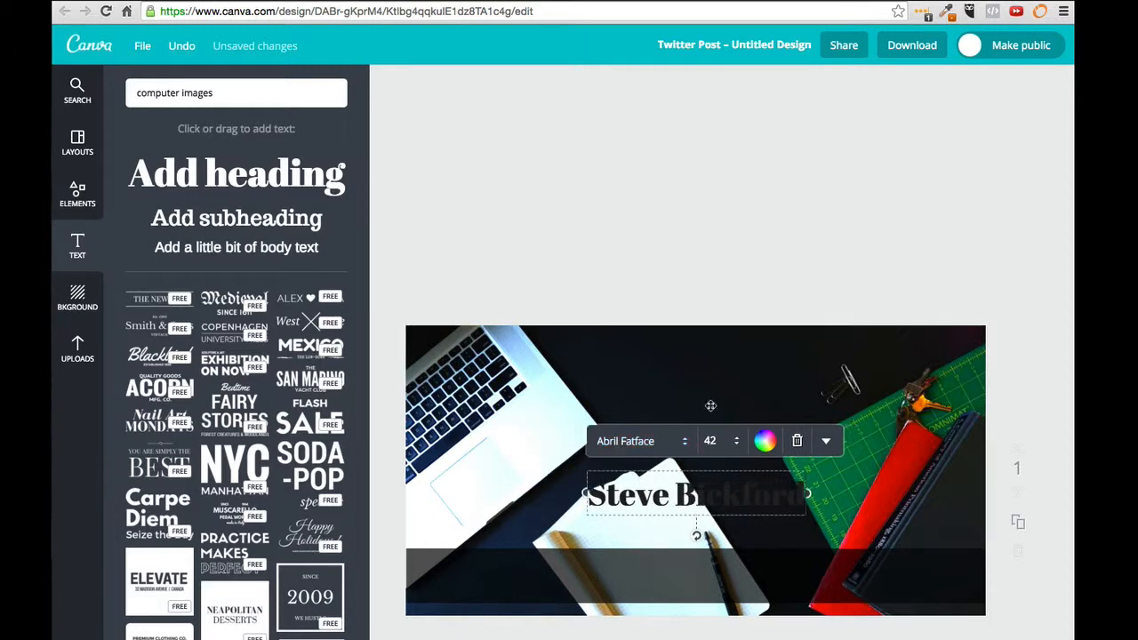
Step: Make the name white in the Allura font and move it into the dark bottom bar
left_click(768, 443)
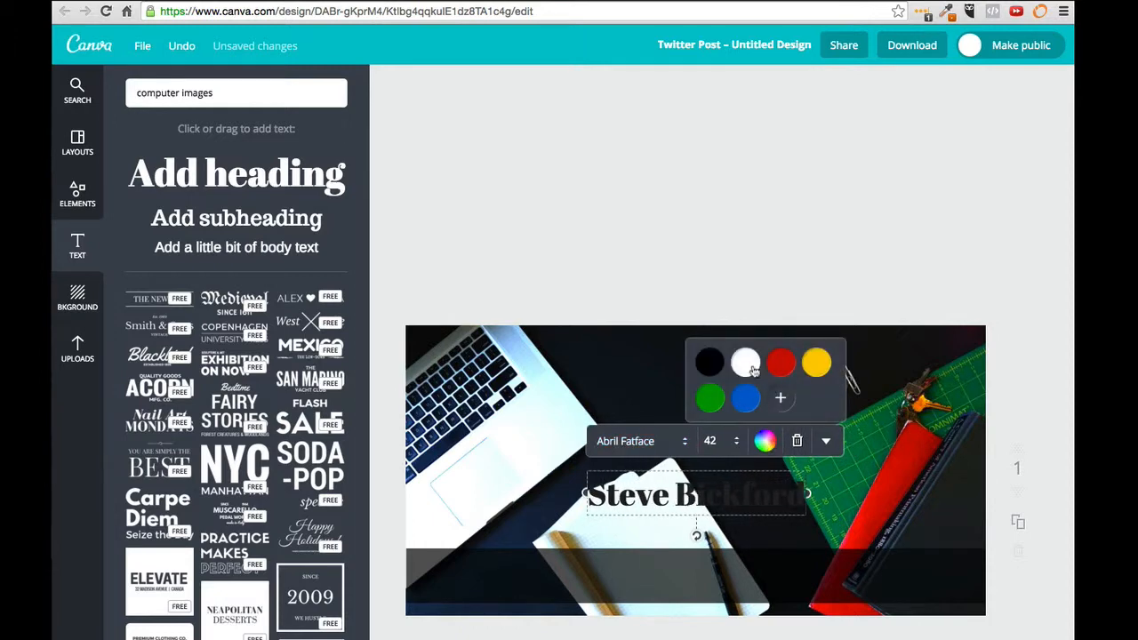
left_click(752, 370)
left_click(686, 442)
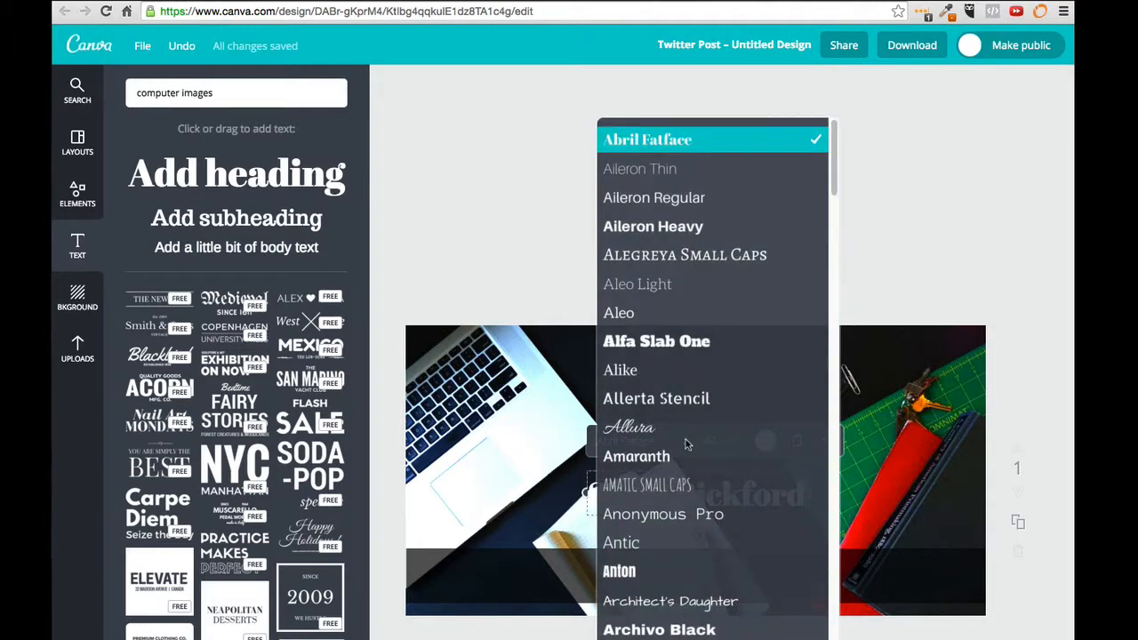
scroll(686, 442, "down", 1)
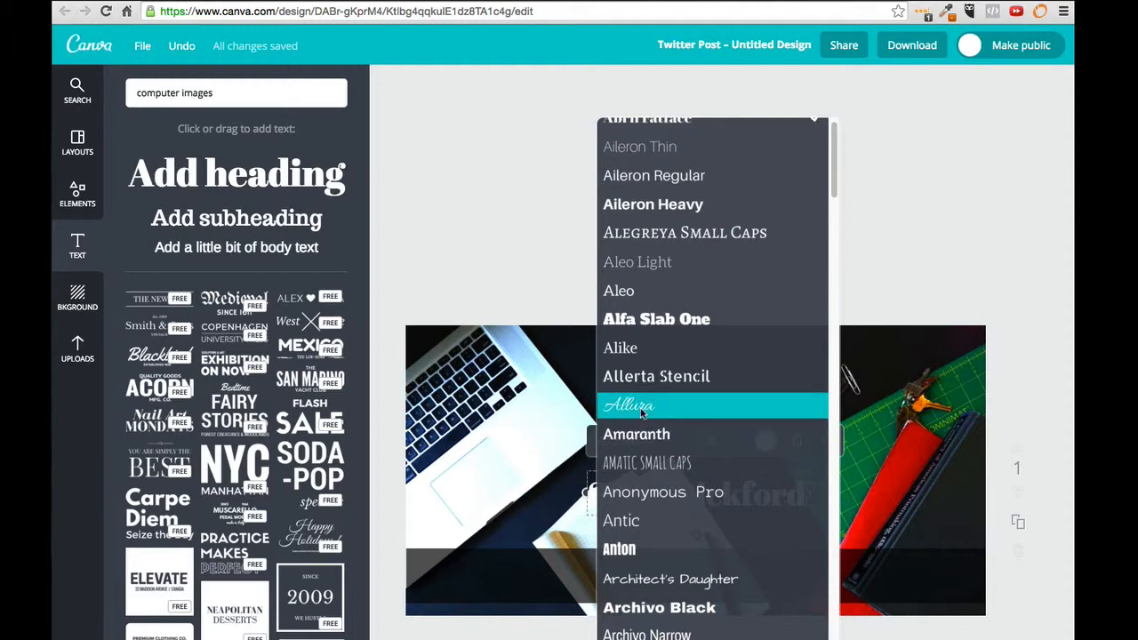
left_click(673, 405)
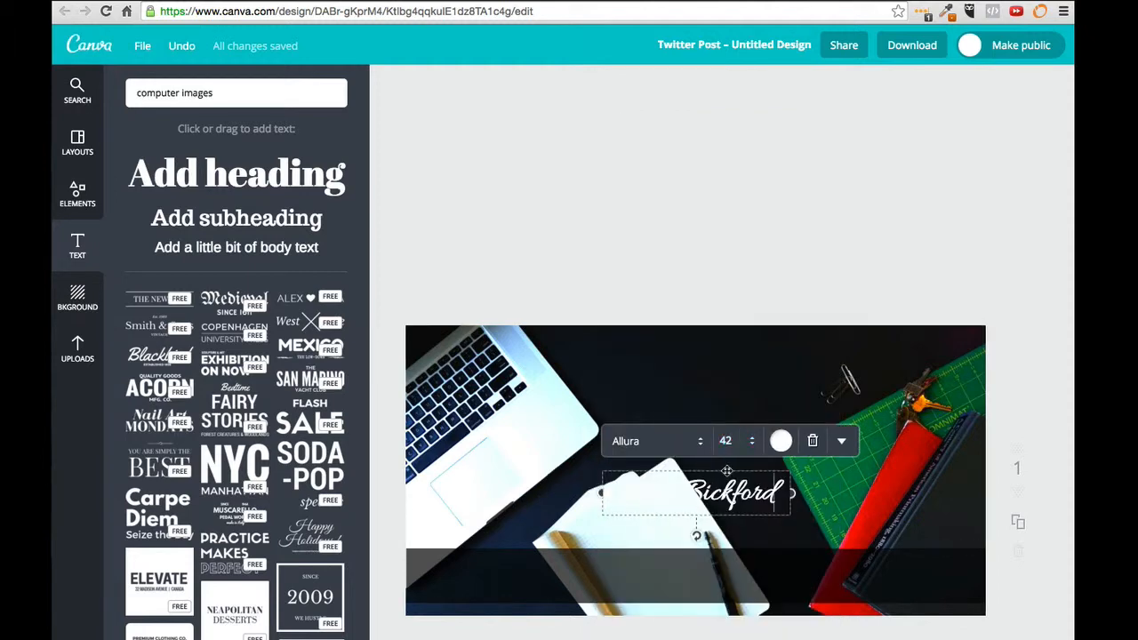
left_click_drag(712, 498, 728, 544)
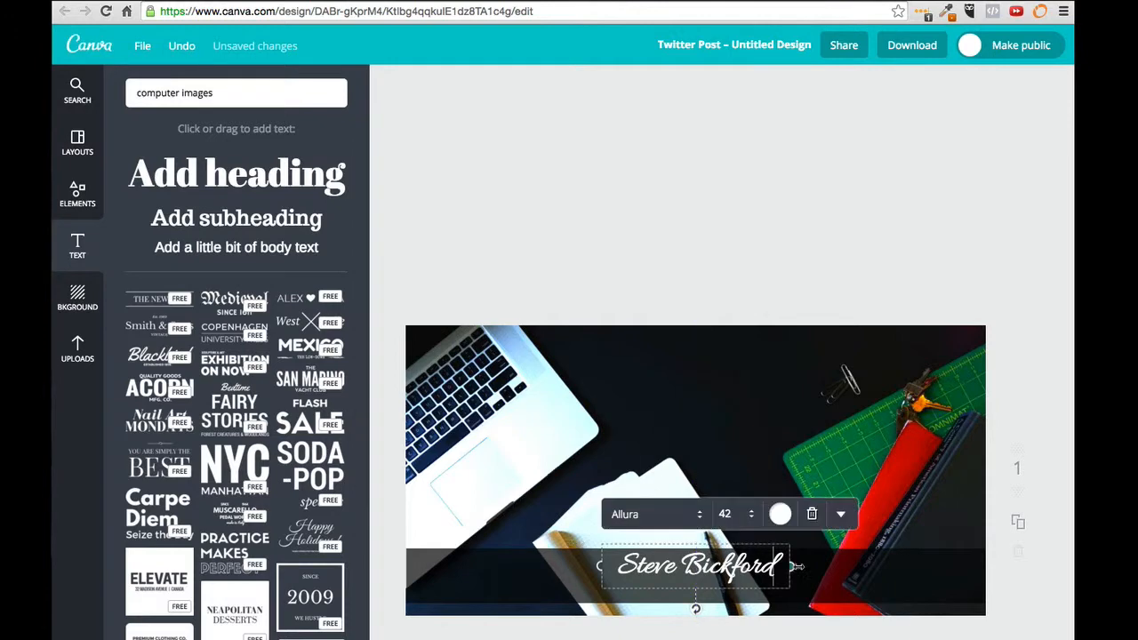
Step: Duplicate the white Allura name caption from its options menu
left_click(815, 573)
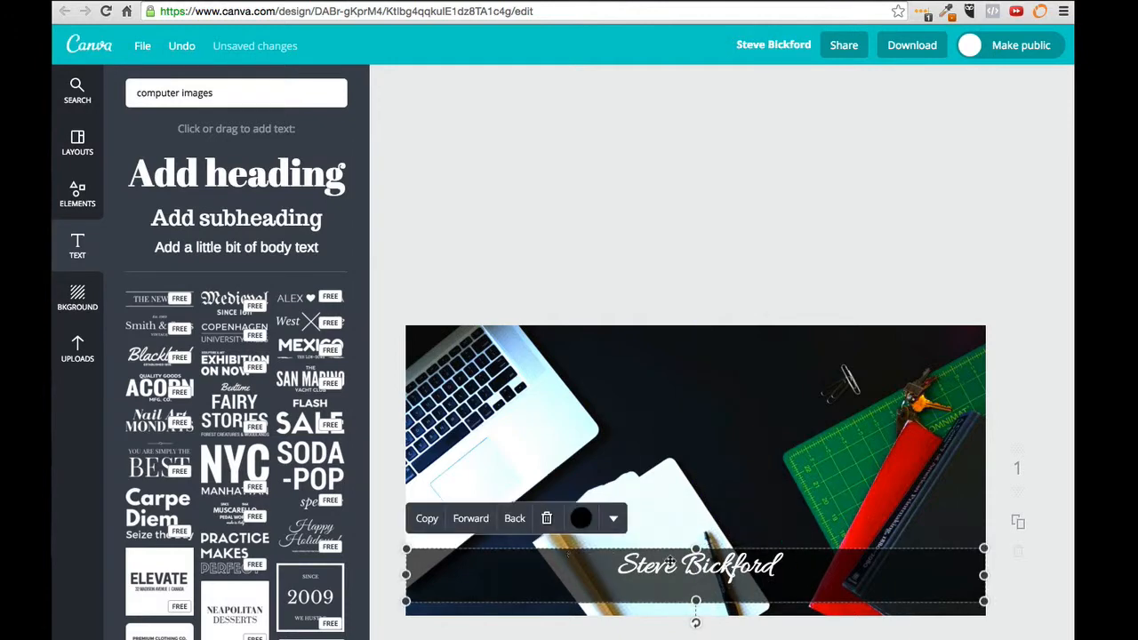
left_click(702, 564)
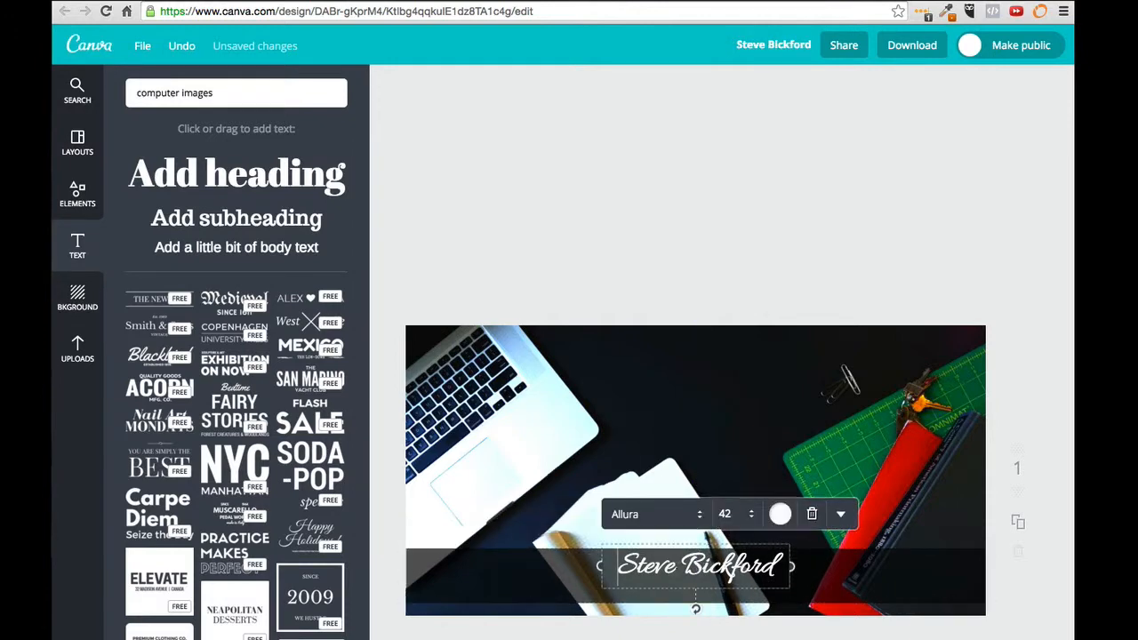
left_click(841, 517)
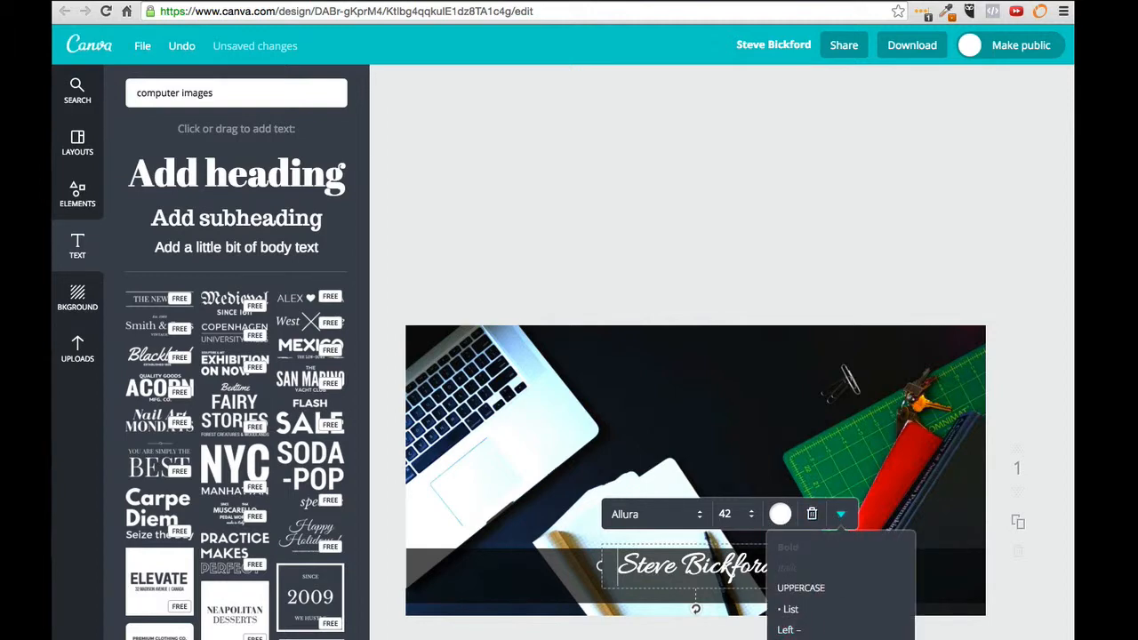
left_click(790, 638)
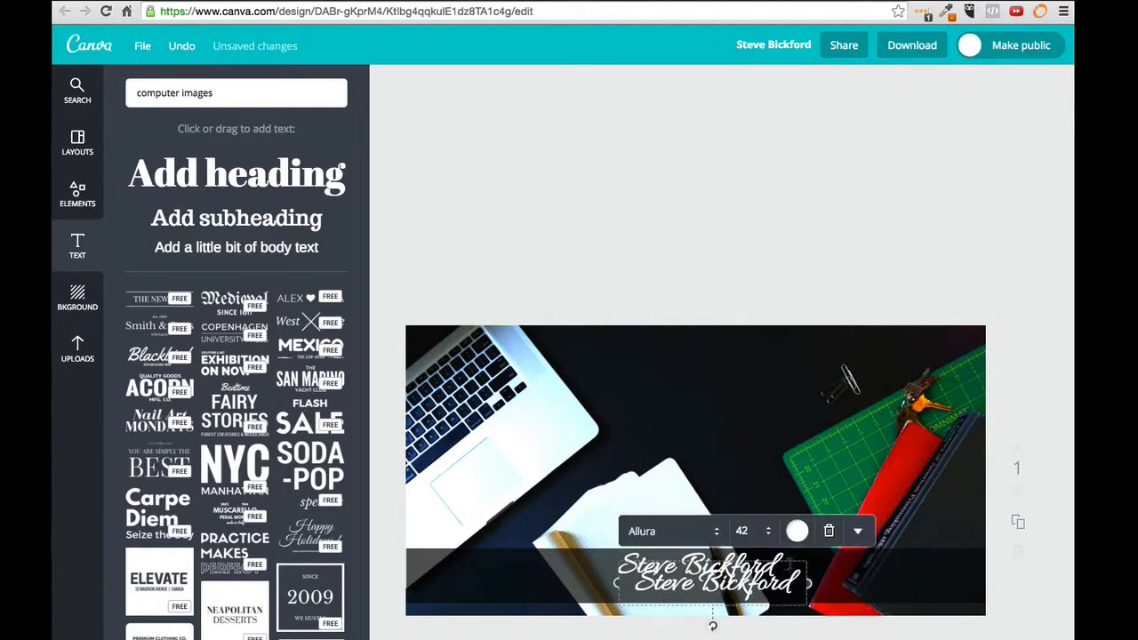
Step: Change the duplicated name caption's font to Kaushan Script
left_click(716, 532)
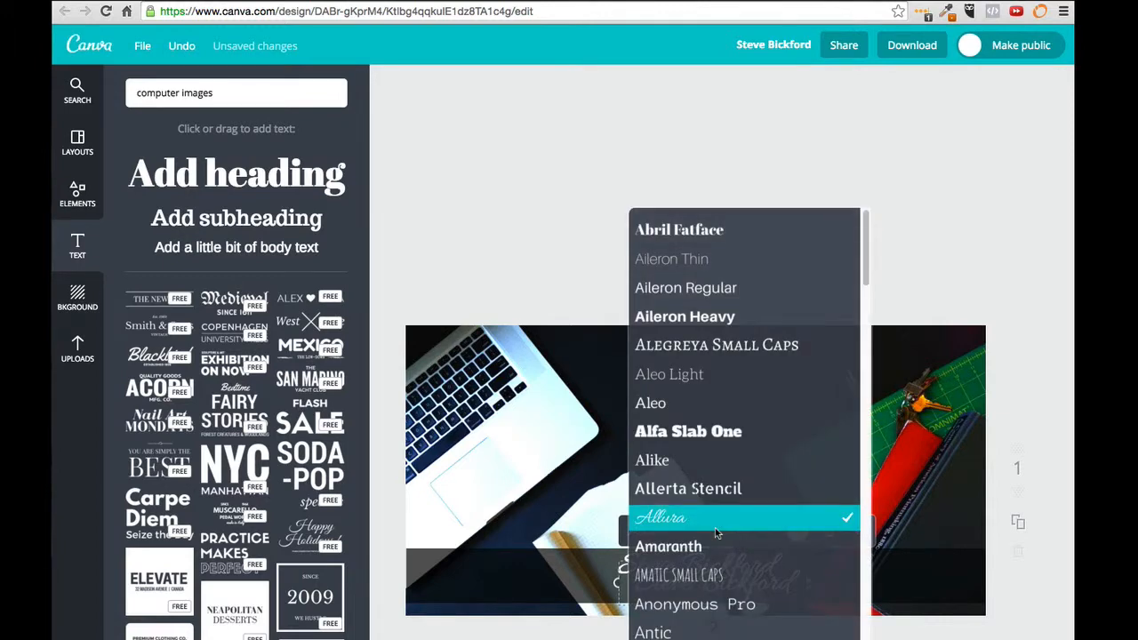
scroll(716, 531, "down", 6)
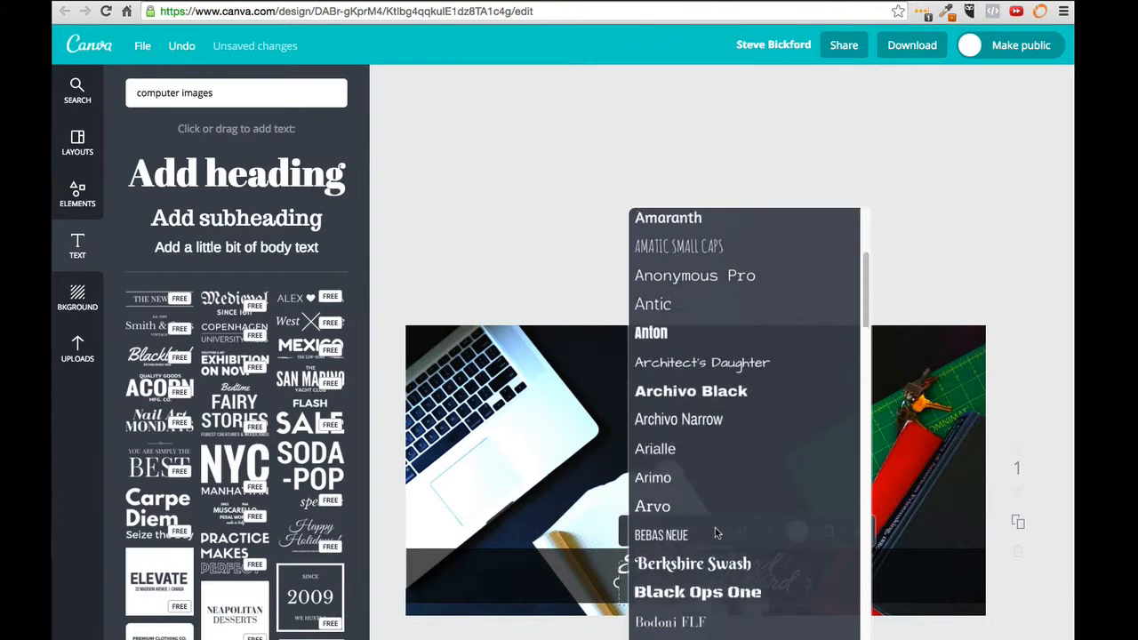
scroll(716, 532, "down", 5)
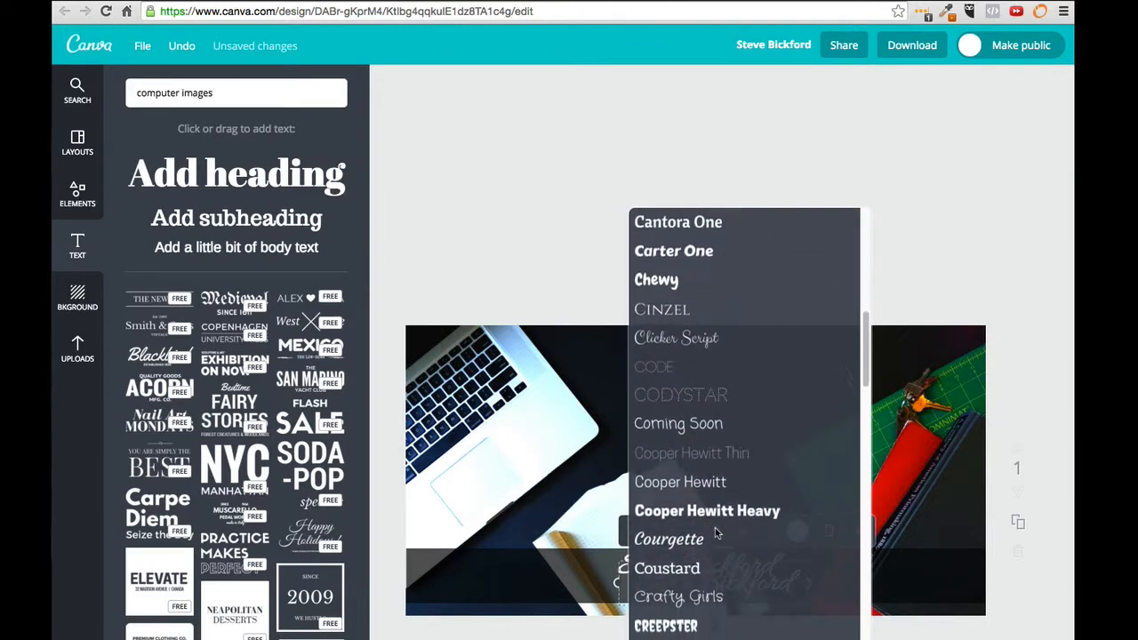
scroll(716, 532, "down", 2)
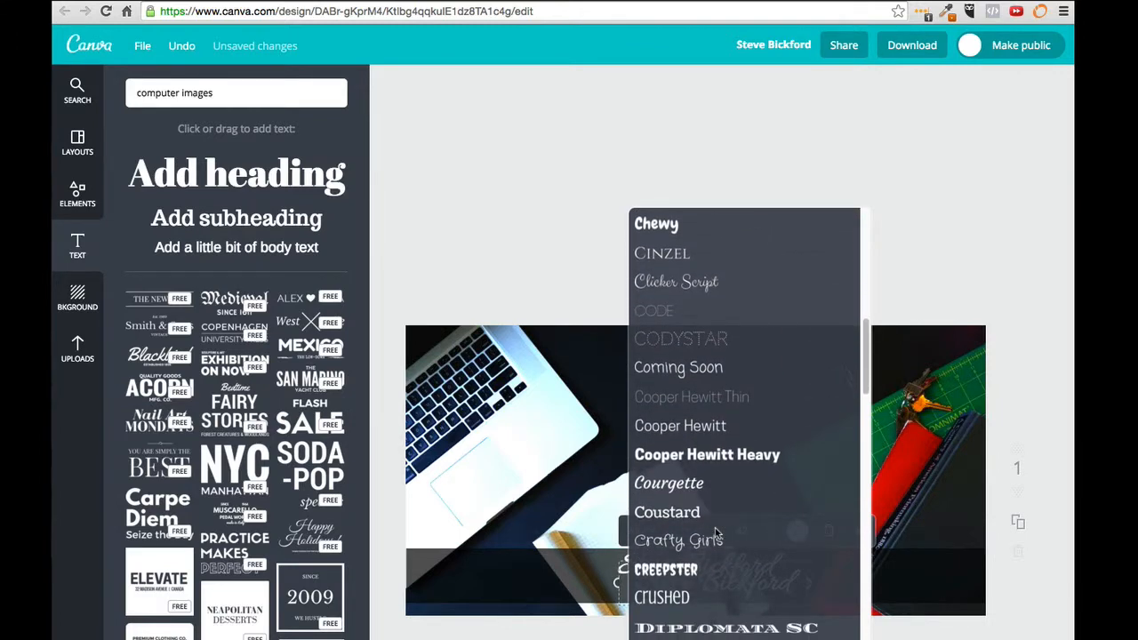
scroll(716, 532, "down", 8)
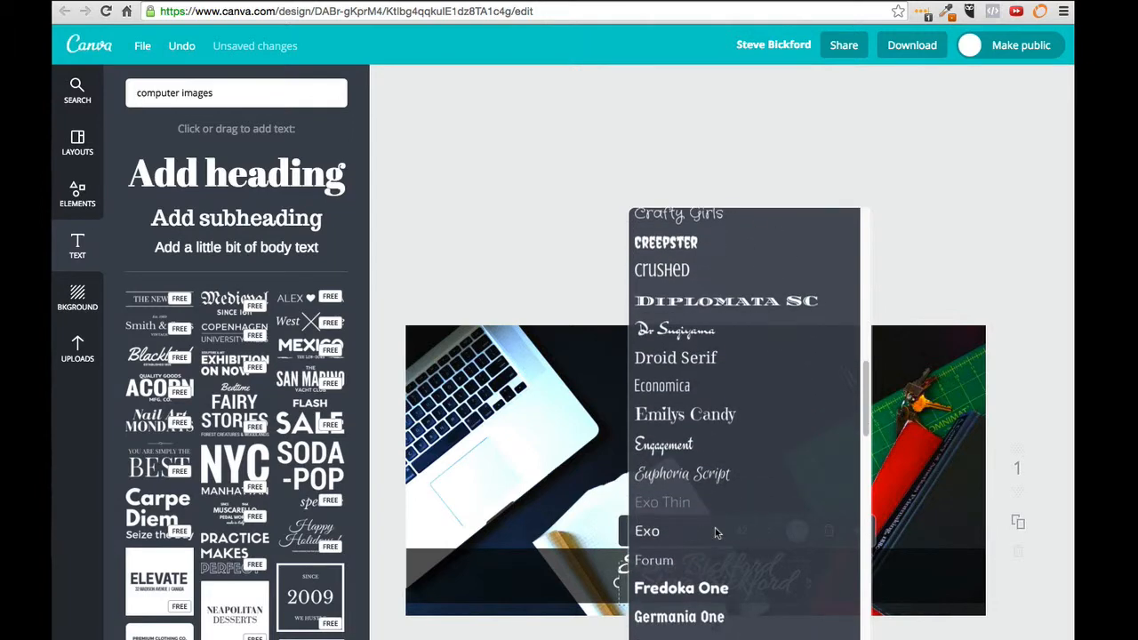
scroll(716, 531, "down", 2)
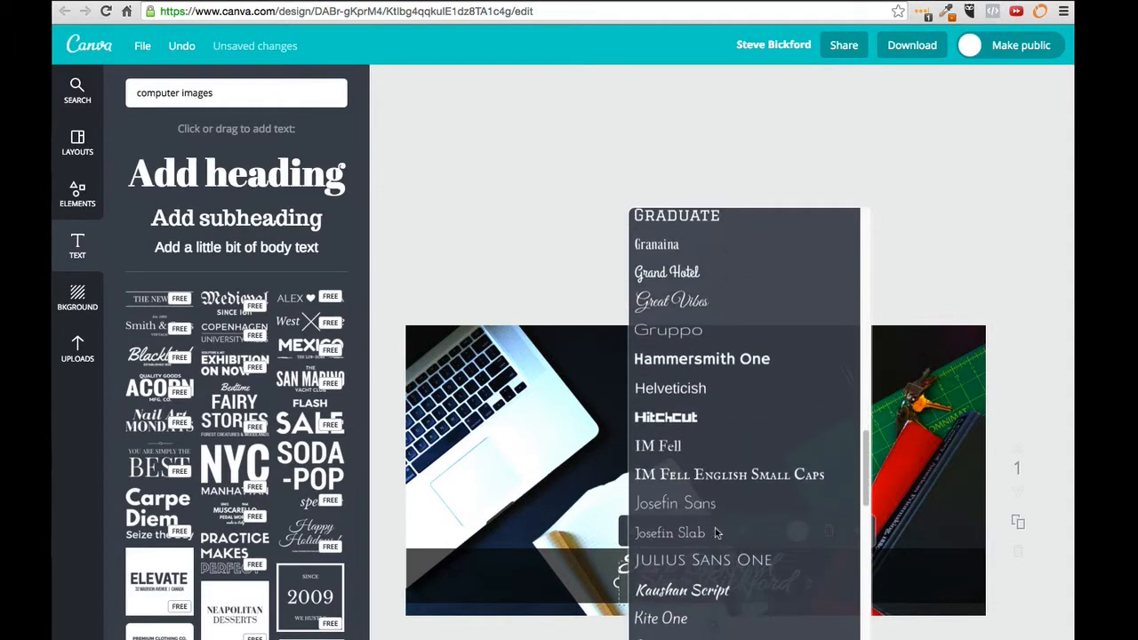
left_click(707, 591)
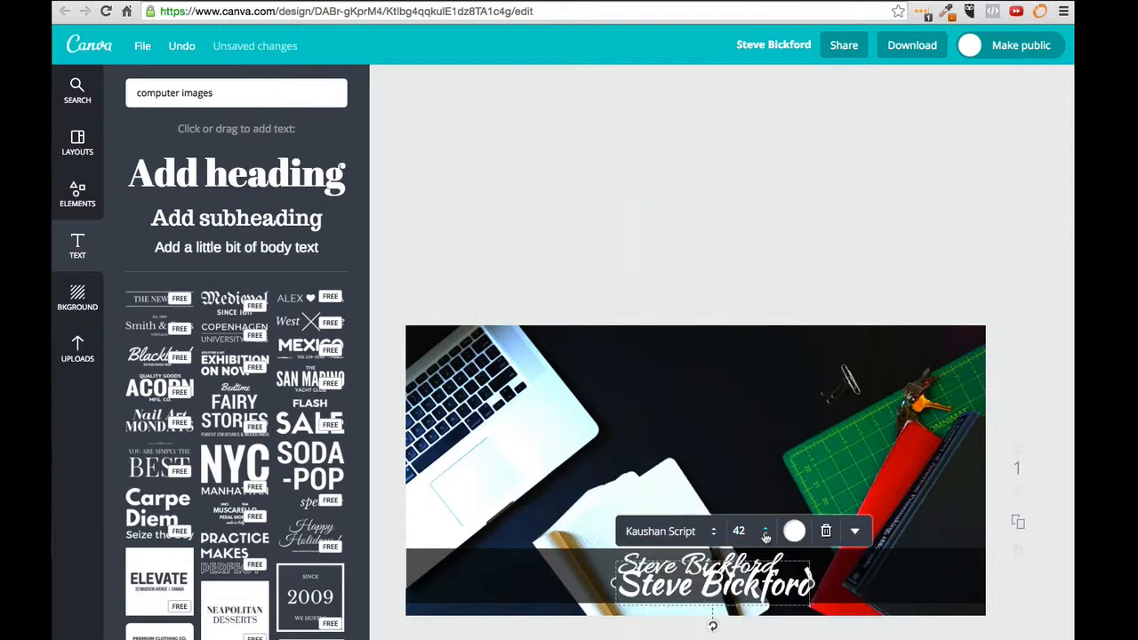
Step: Shrink the copy to size 16, place it below the name and retype it as 'Marketing Tips'
left_click(766, 537)
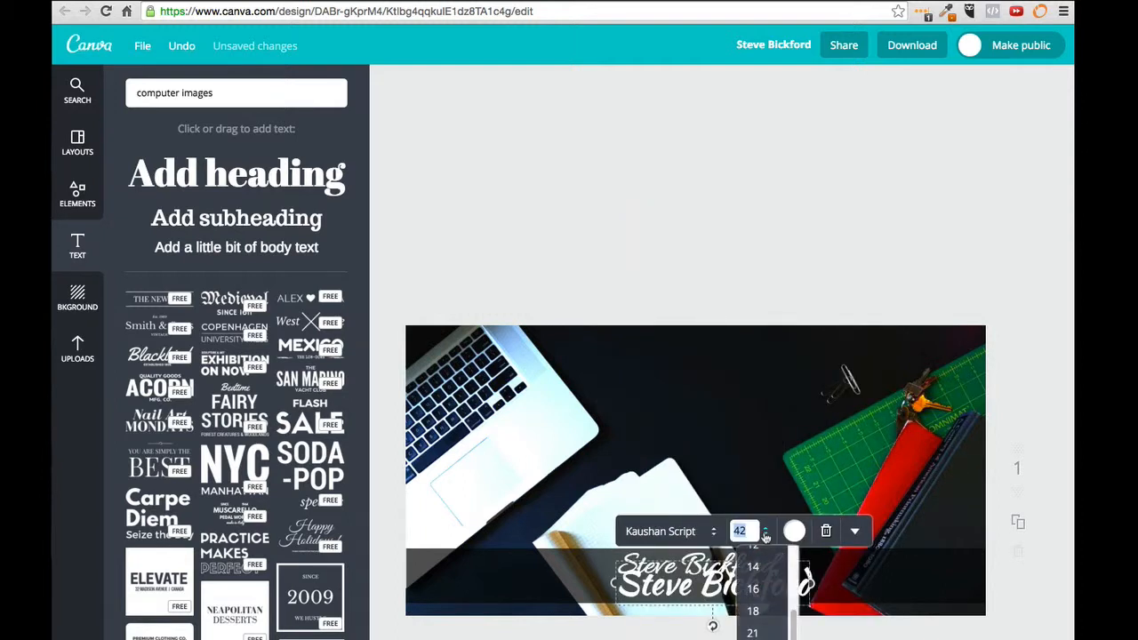
left_click(755, 585)
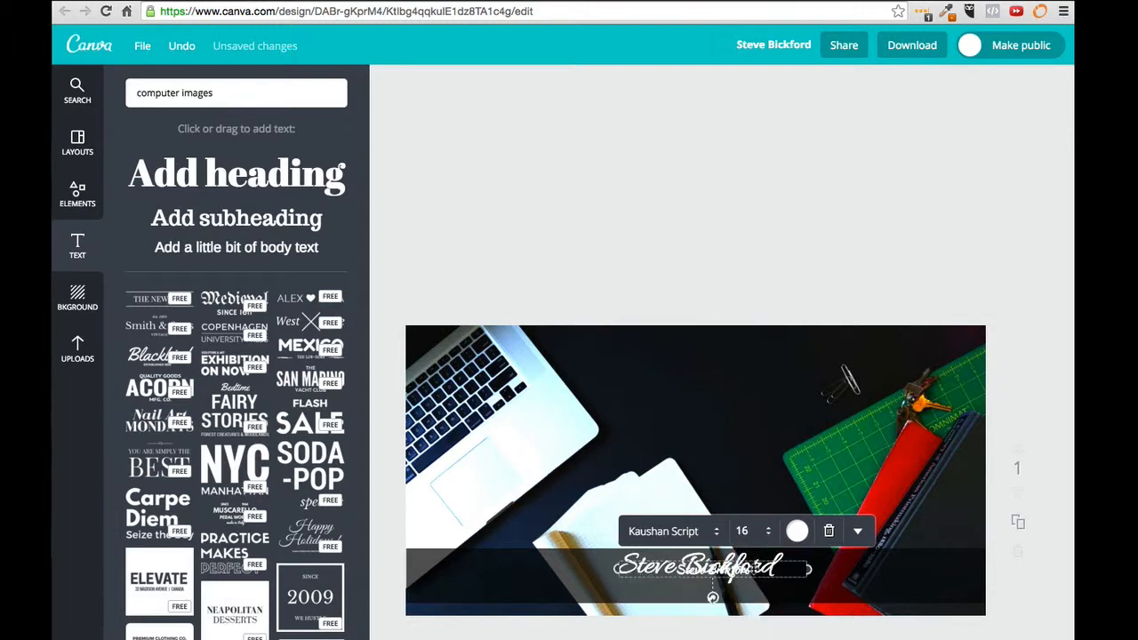
left_click_drag(755, 562, 742, 583)
double_click(729, 590)
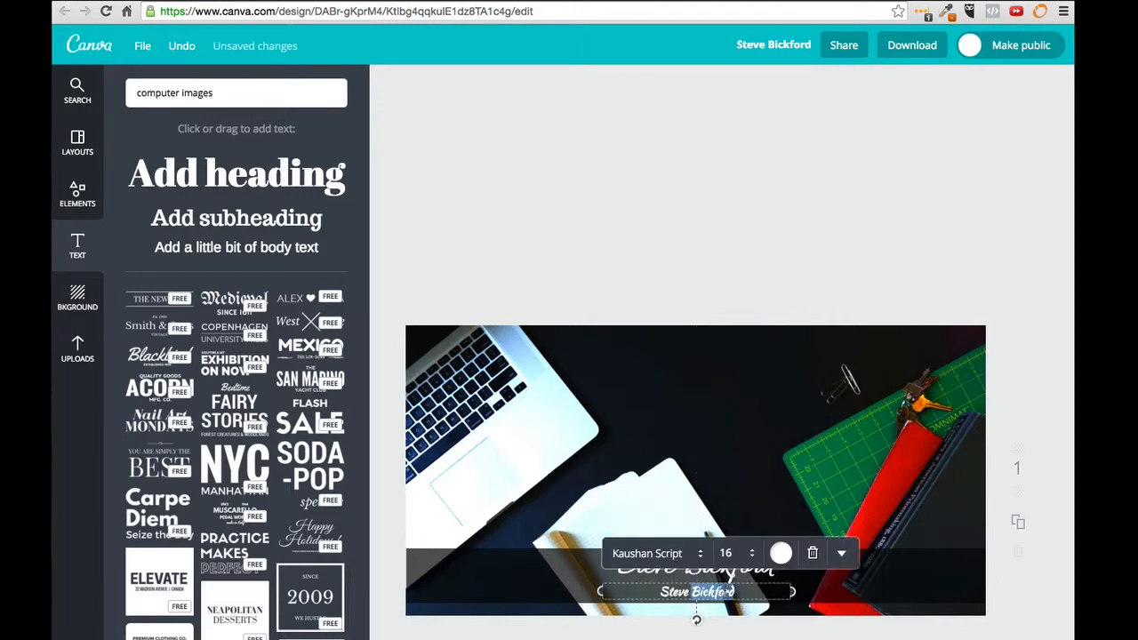
key("ctrl+a")
type("S")
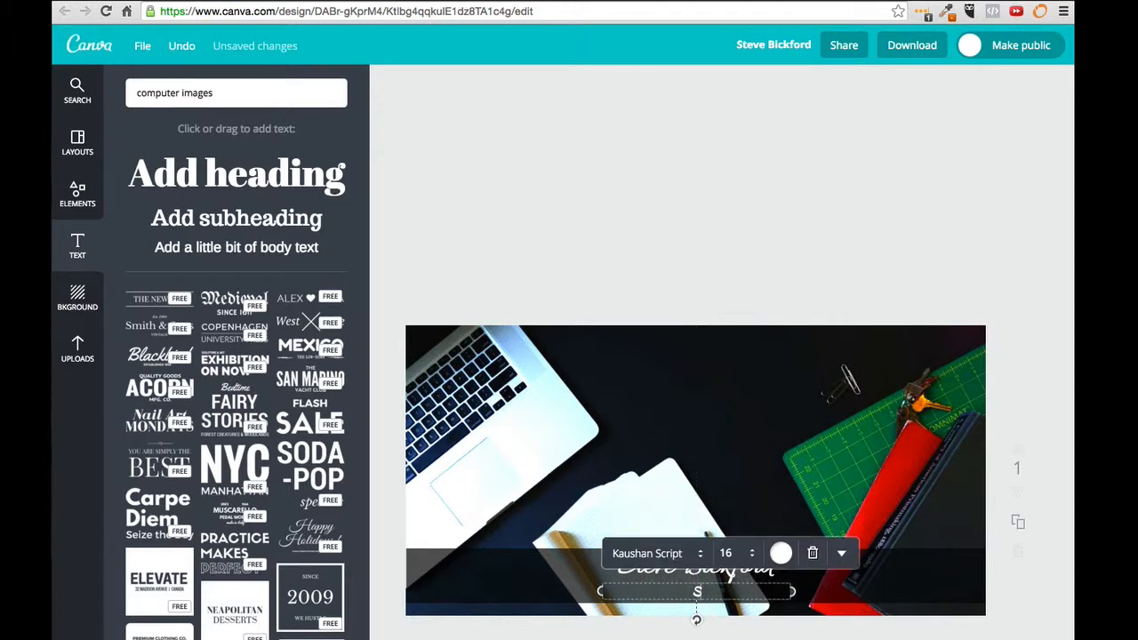
type("teMarketing Tips")
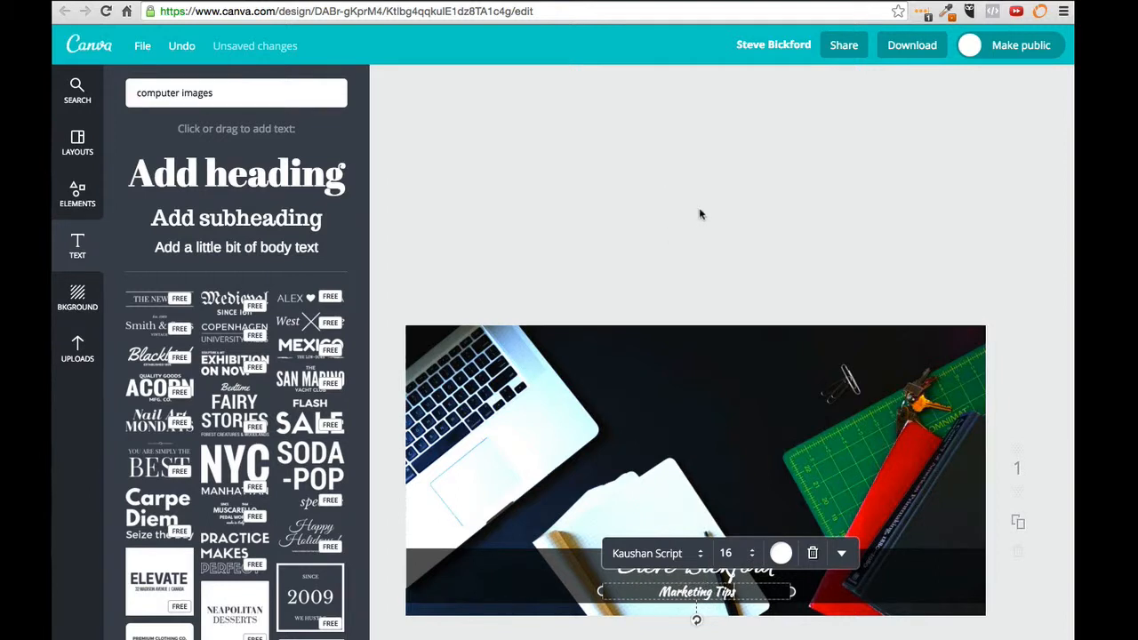
left_click(709, 220)
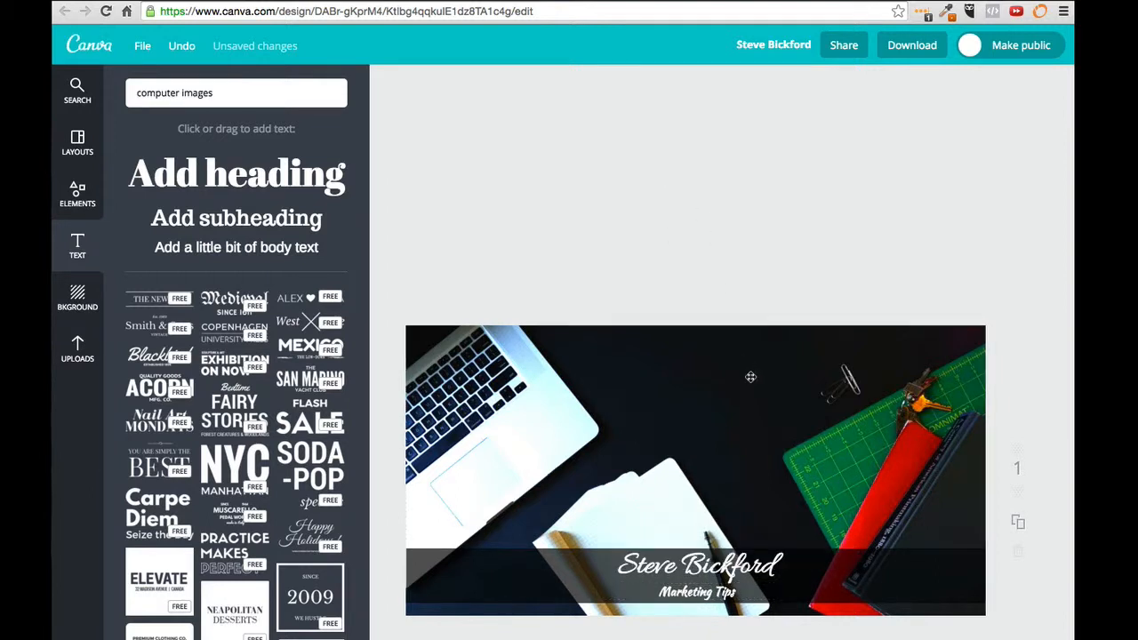
left_click(714, 556)
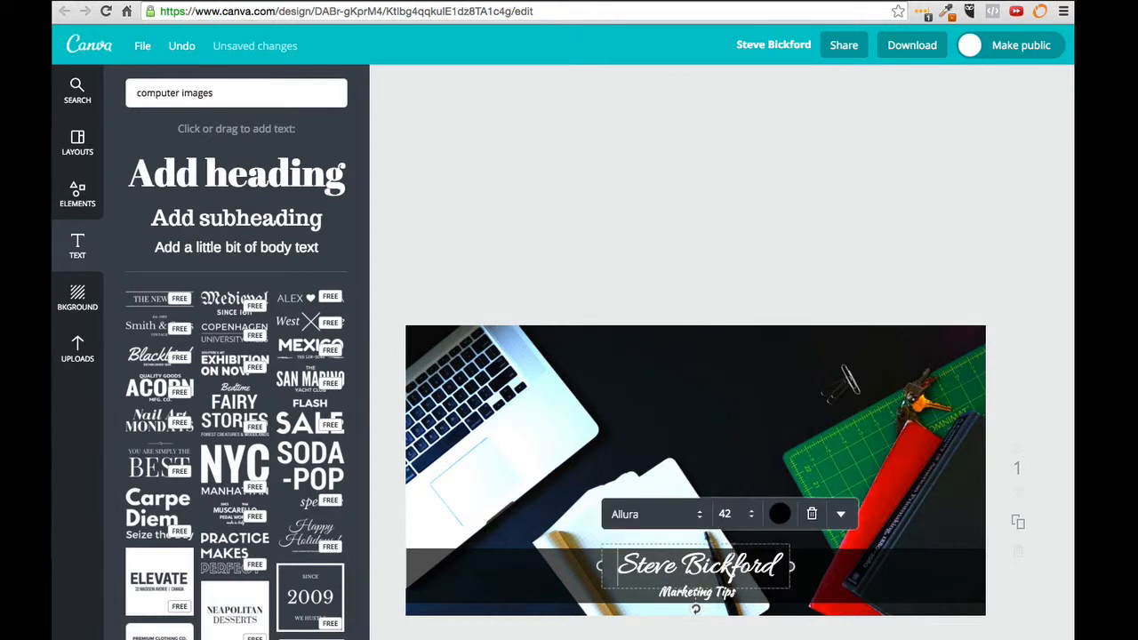
left_click(839, 515)
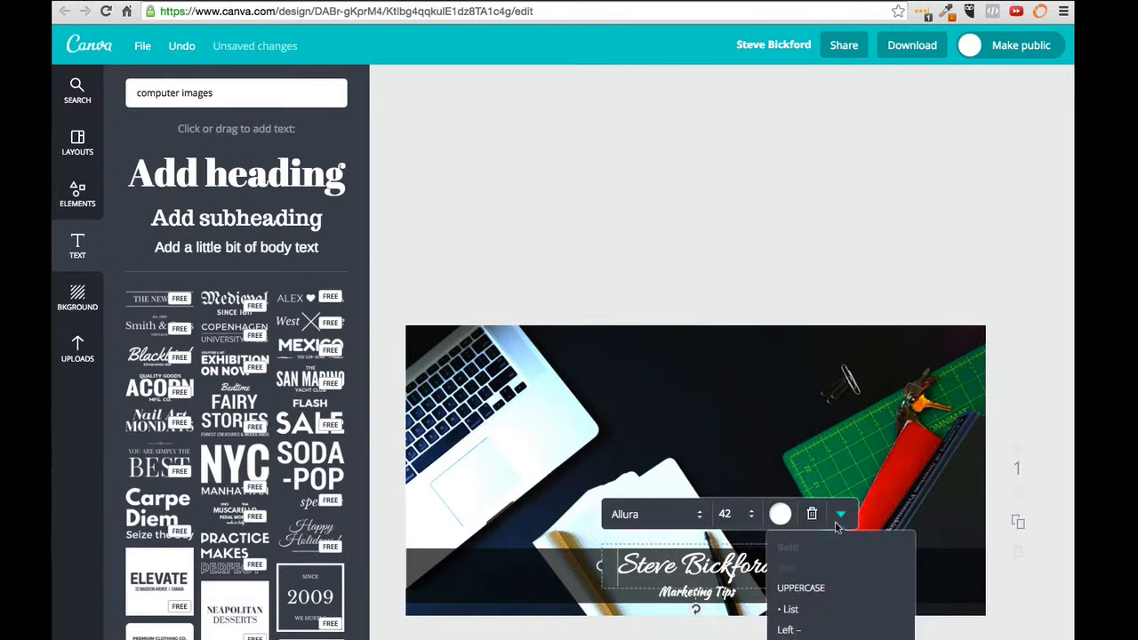
left_click(825, 266)
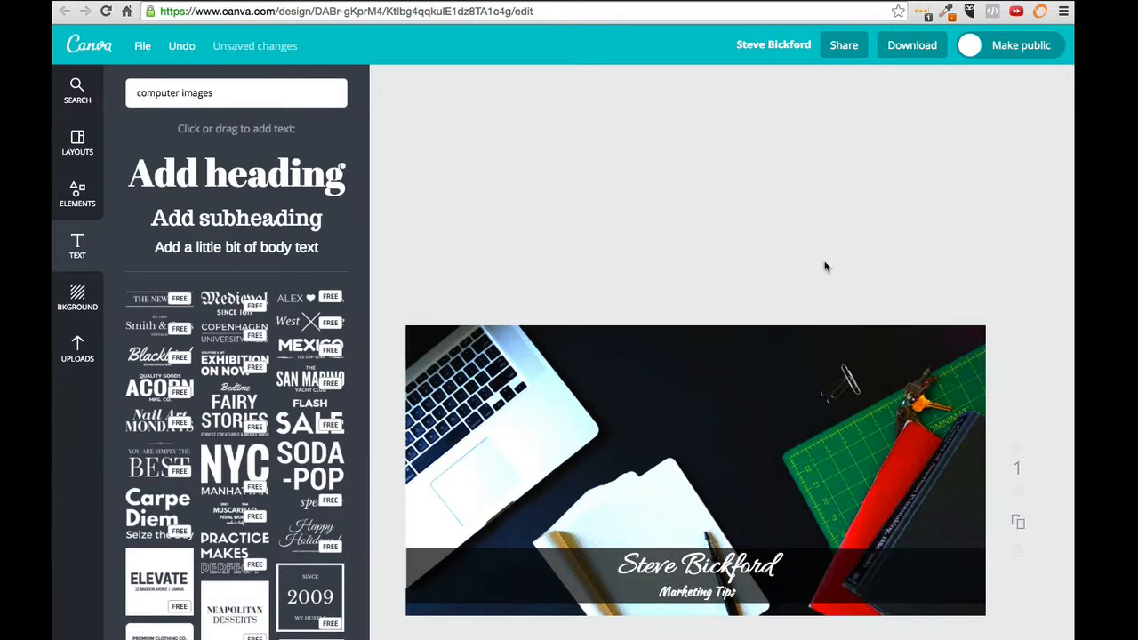
left_click(696, 593)
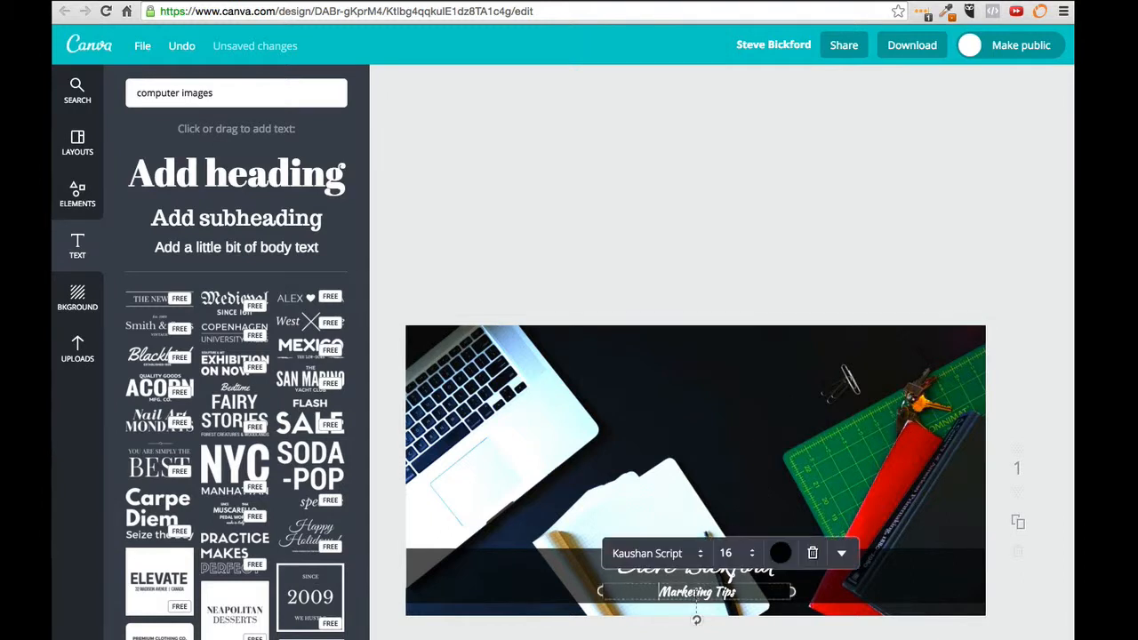
left_click(841, 555)
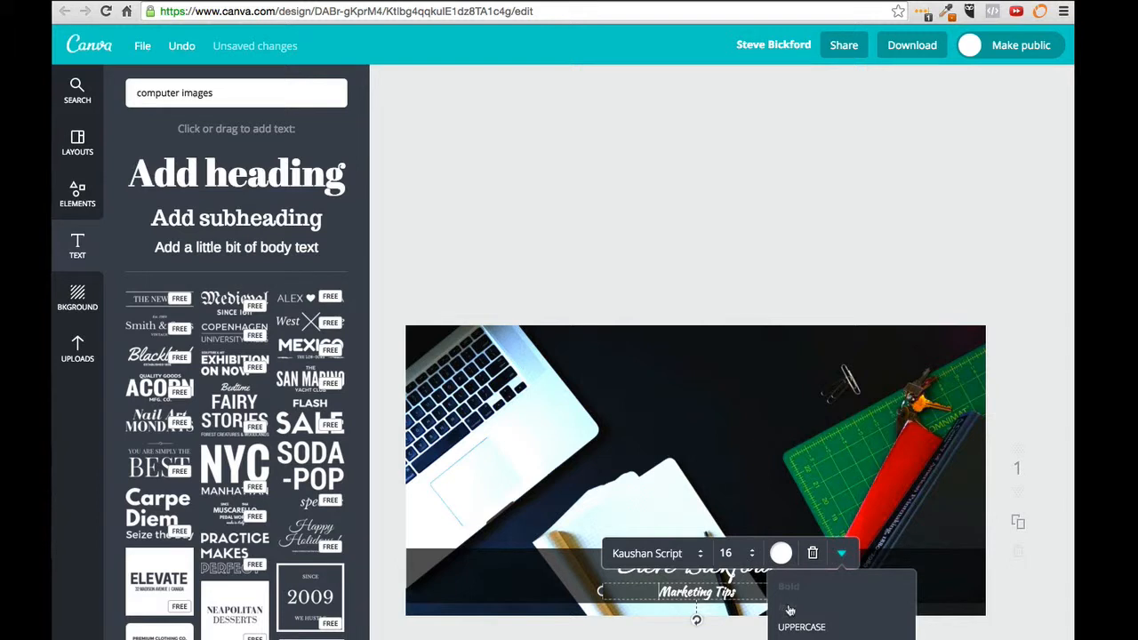
left_click(762, 219)
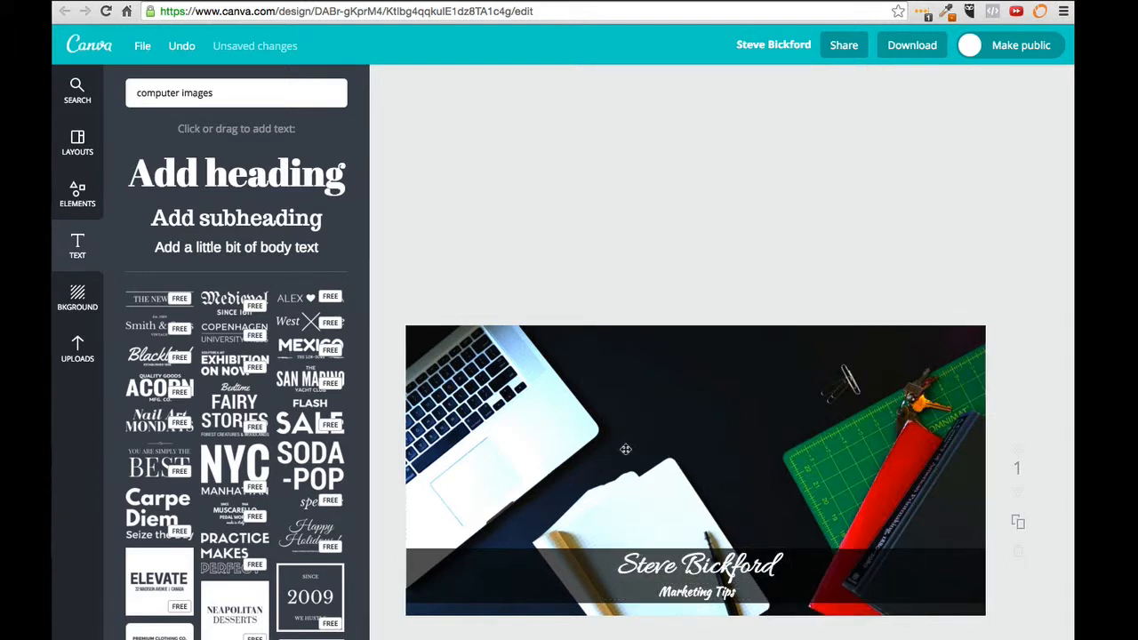
Step: Duplicate the dark bottom bar, move the copy up the photo and make it taller
left_click(557, 579)
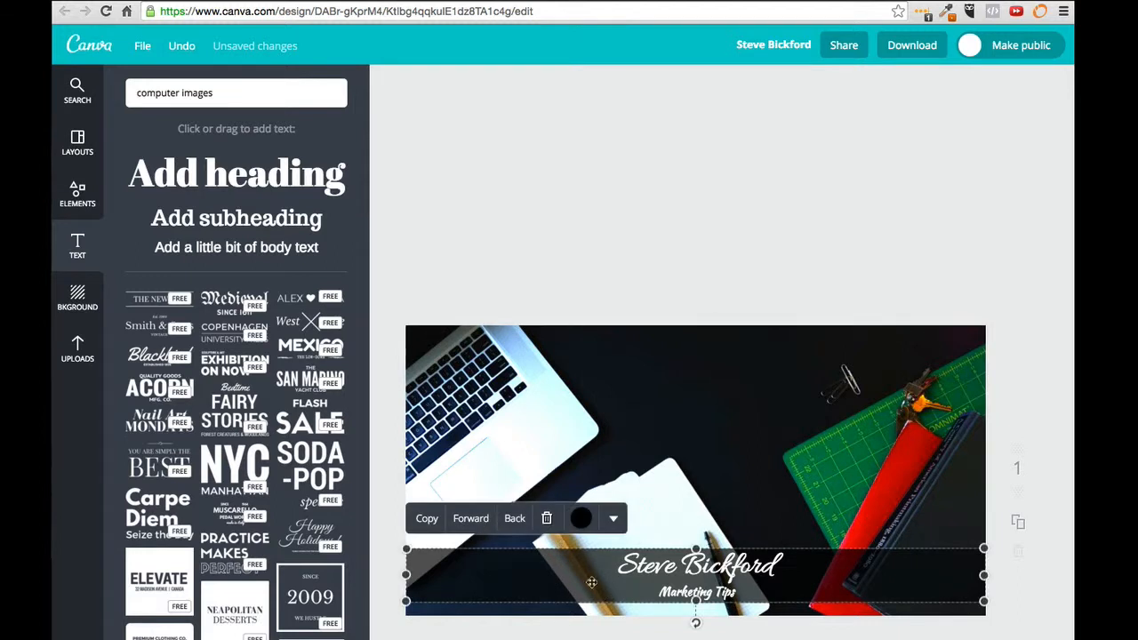
left_click(615, 520)
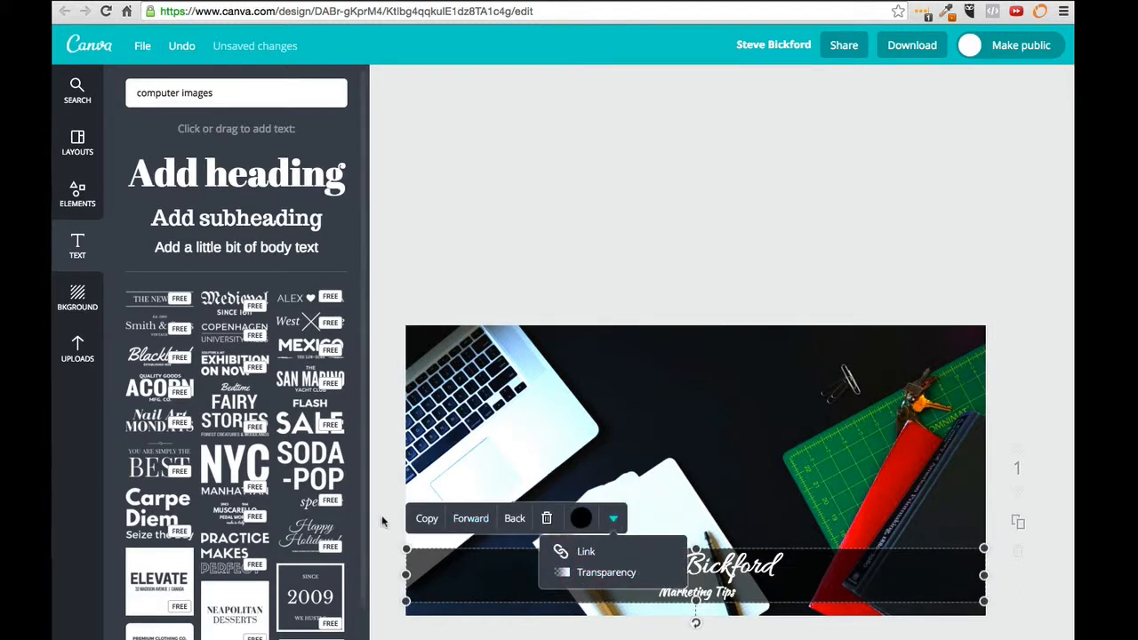
left_click(426, 520)
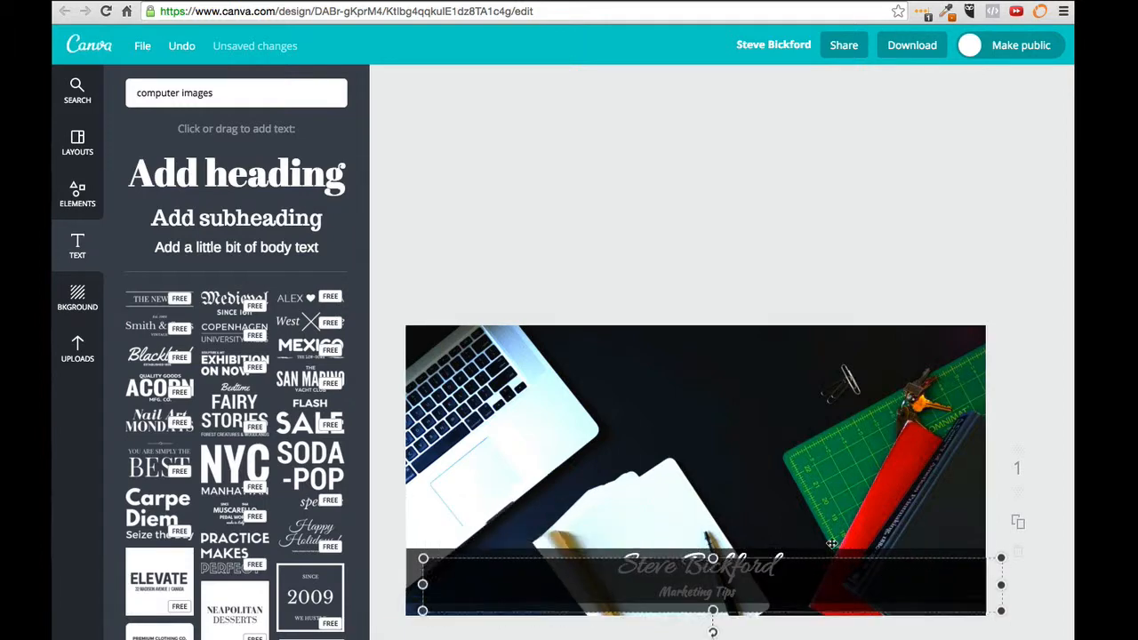
left_click_drag(822, 558, 815, 366)
mouse_move(696, 405)
left_mouse_down()
mouse_move(696, 447)
mouse_move(696, 424)
left_mouse_up()
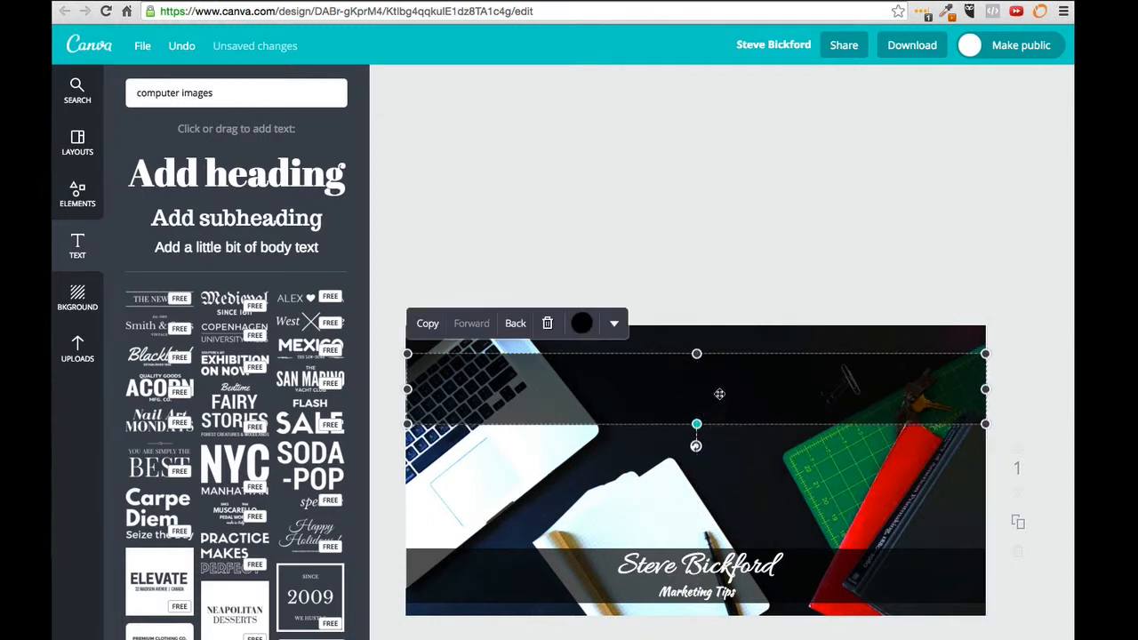
Step: Recolour the upper band white and set its transparency to about 84
left_click(580, 326)
left_click(563, 249)
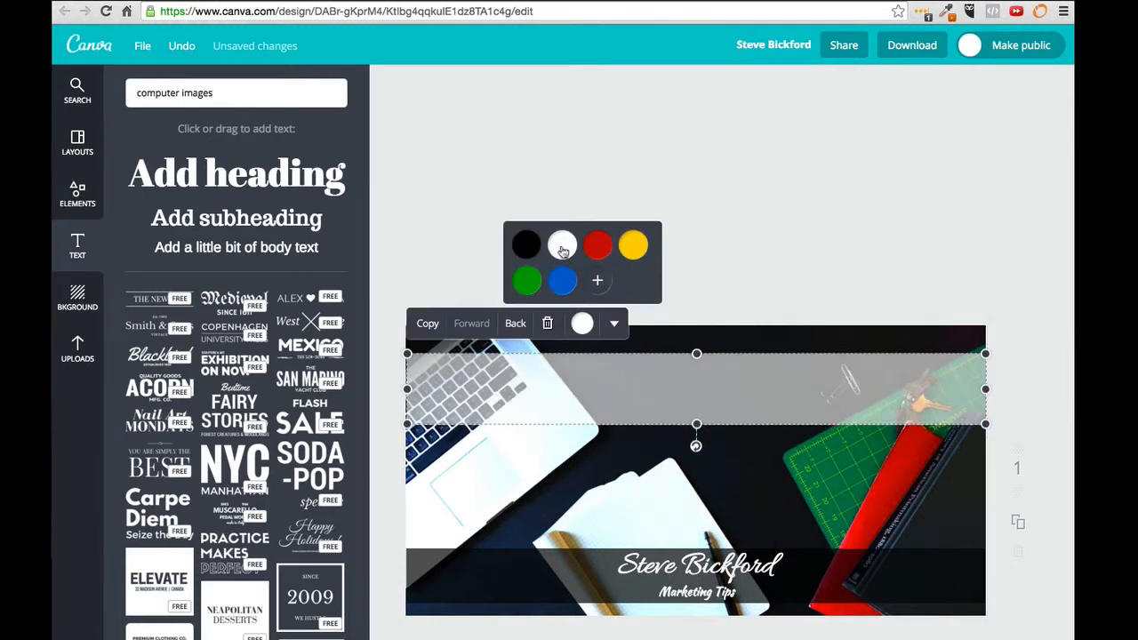
left_click(613, 325)
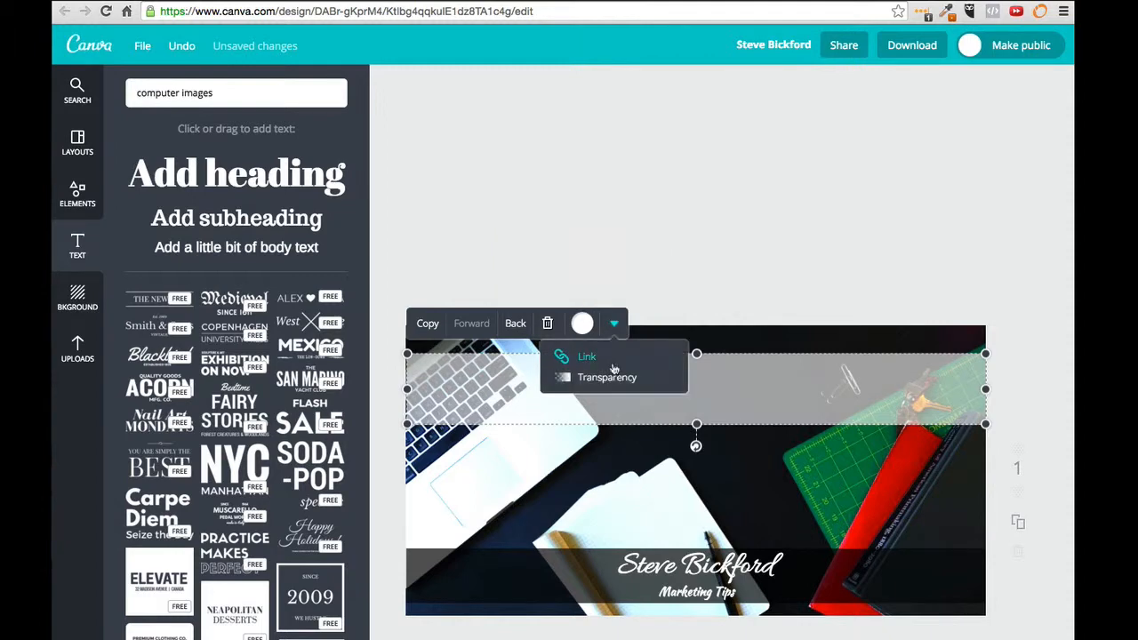
left_click(605, 376)
left_click_drag(659, 359, 675, 359)
left_click(770, 386)
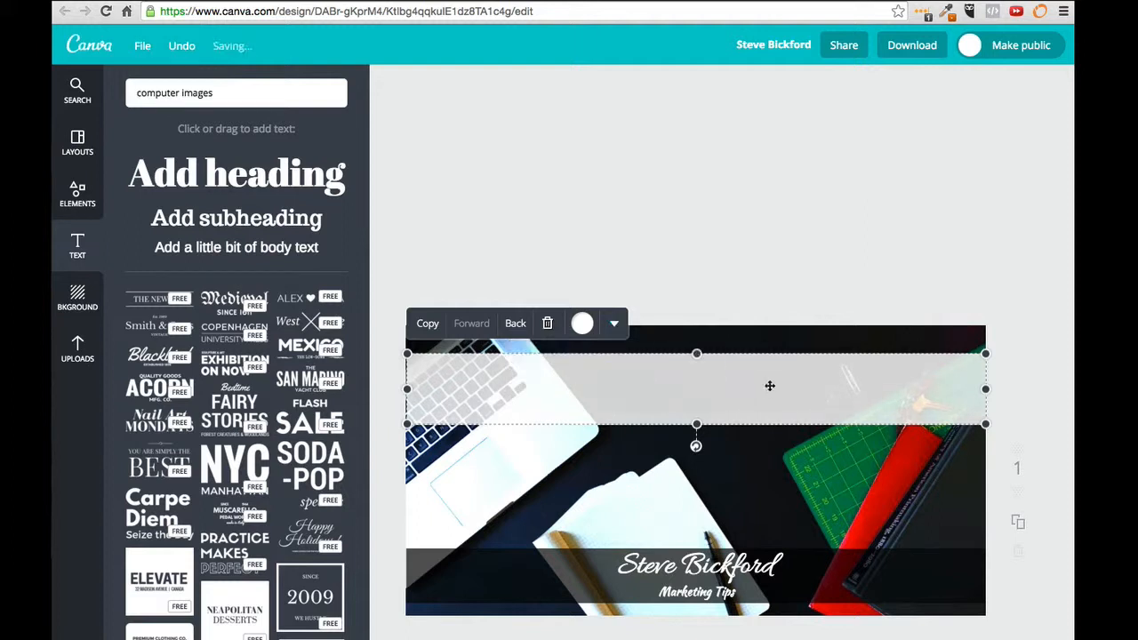
left_click(760, 283)
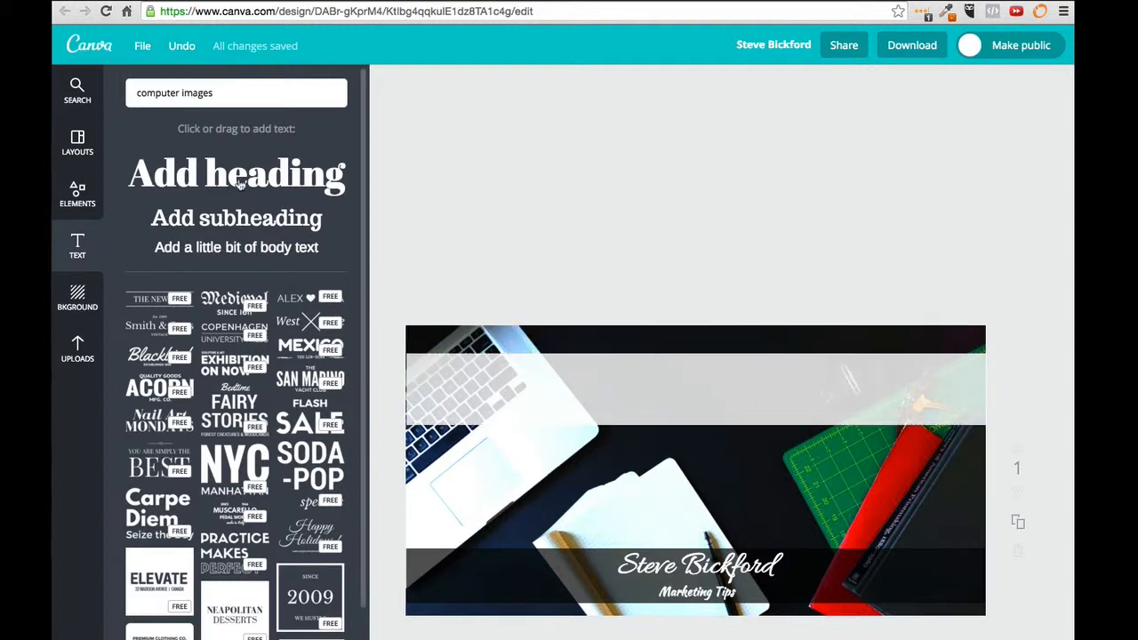
Step: Add a heading box to the top band, type 'Create Stunning Images', and select it
left_click_drag(238, 183, 721, 352)
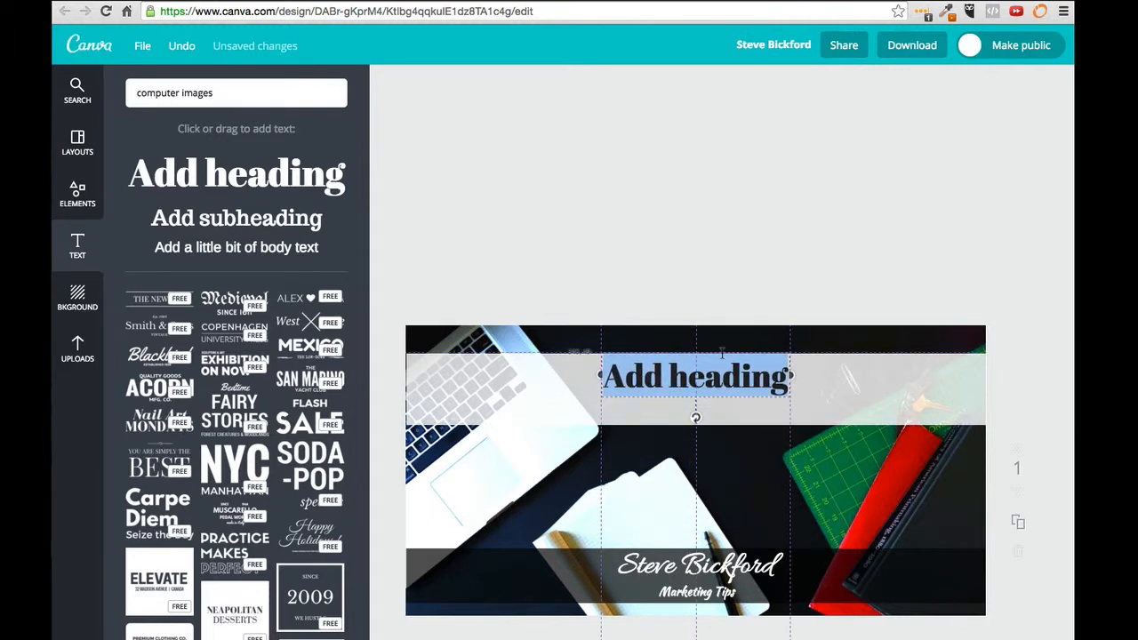
double_click(722, 377)
key("BackSpace")
key("BackSpace")
key("BackSpace")
key("BackSpace")
key("BackSpace")
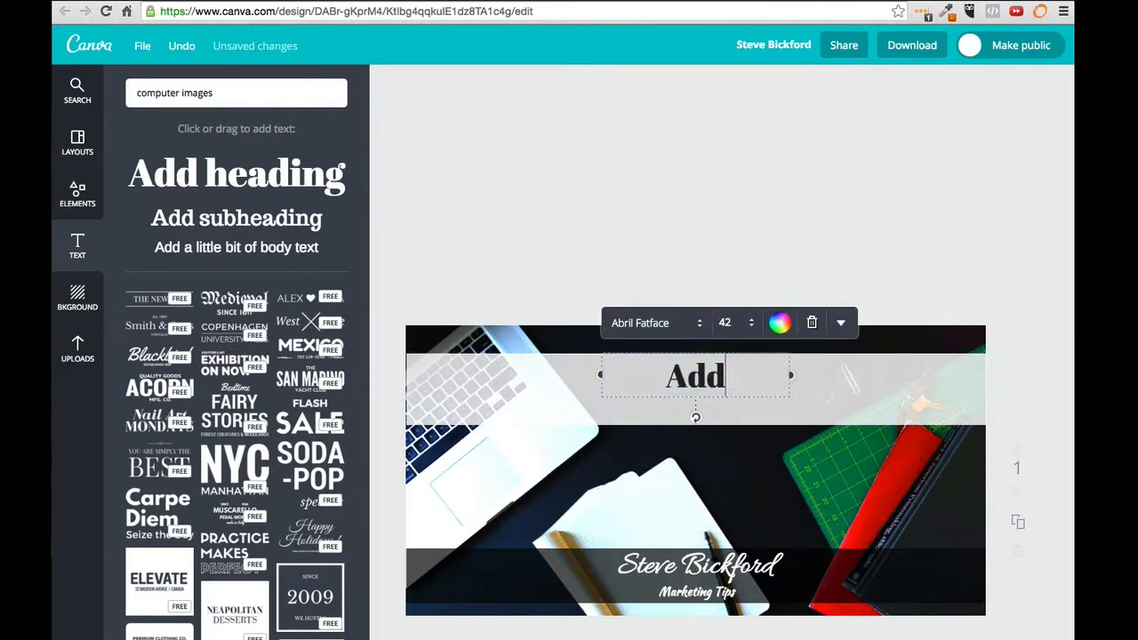
type("Cre")
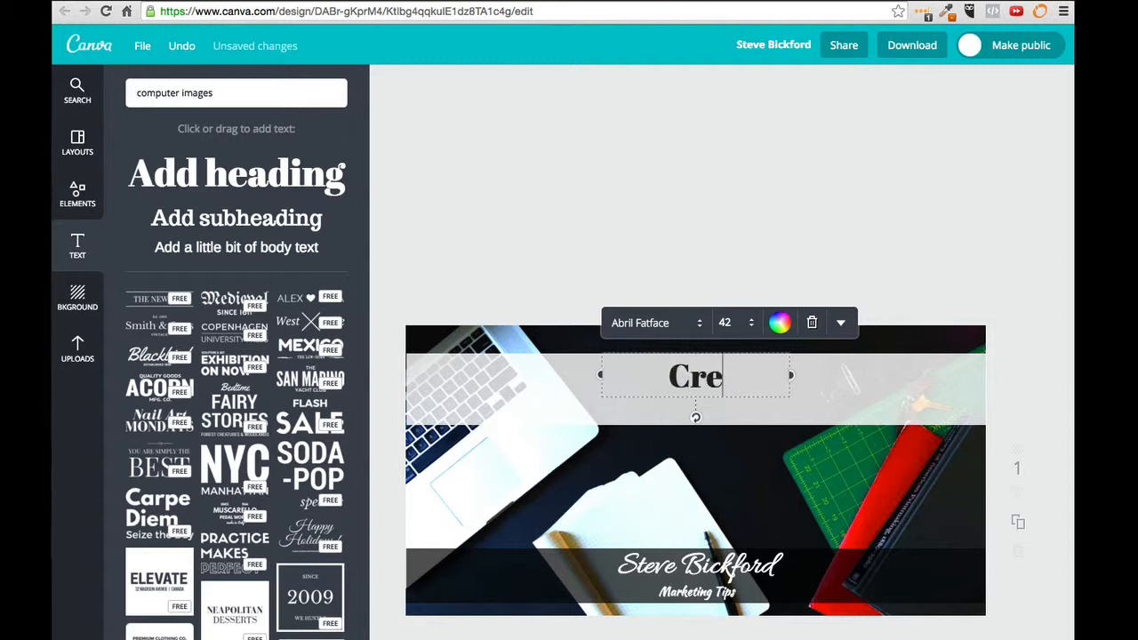
type("ate")
key("BackSpace")
key("BackSpace")
key("BackSpace")
type("at")
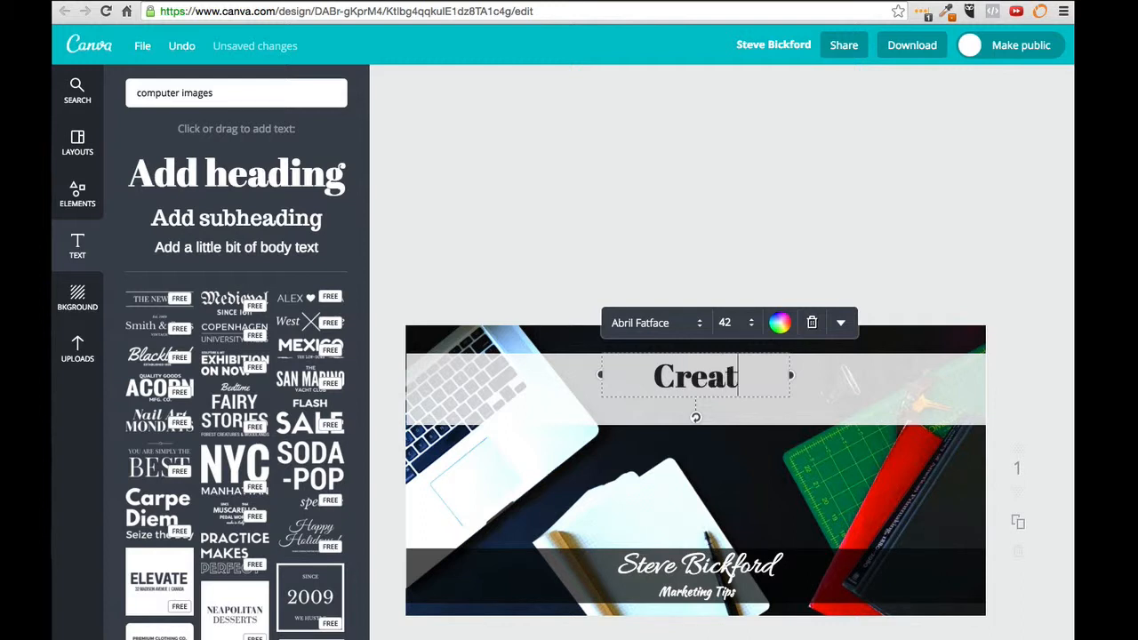
type("e Stunning IMages")
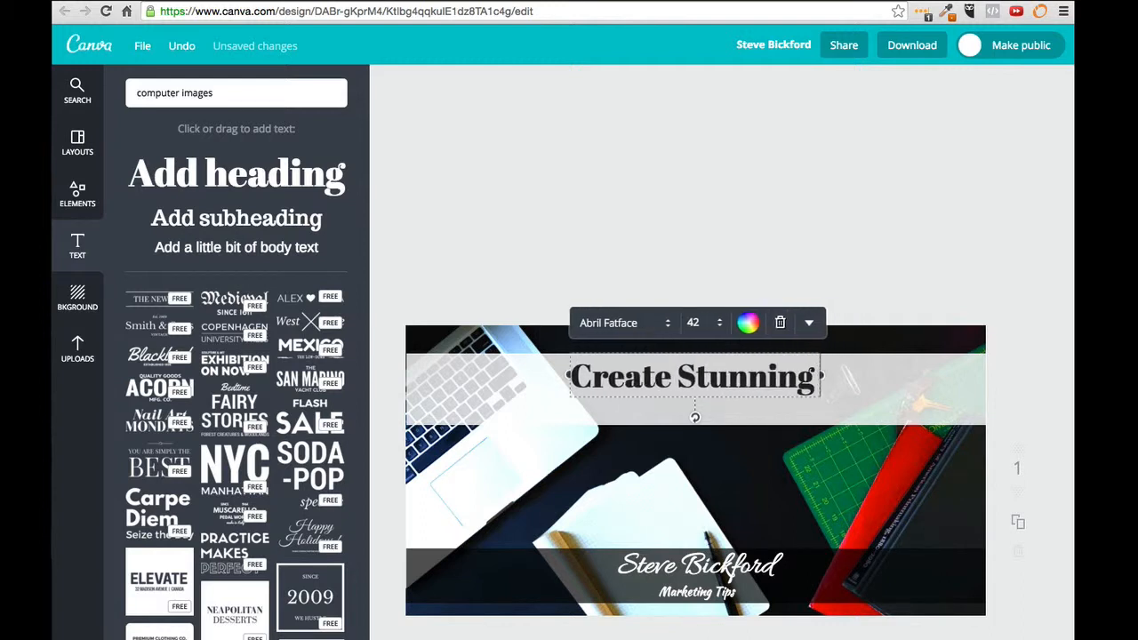
key("BackSpace")
key("BackSpace")
key("BackSpace")
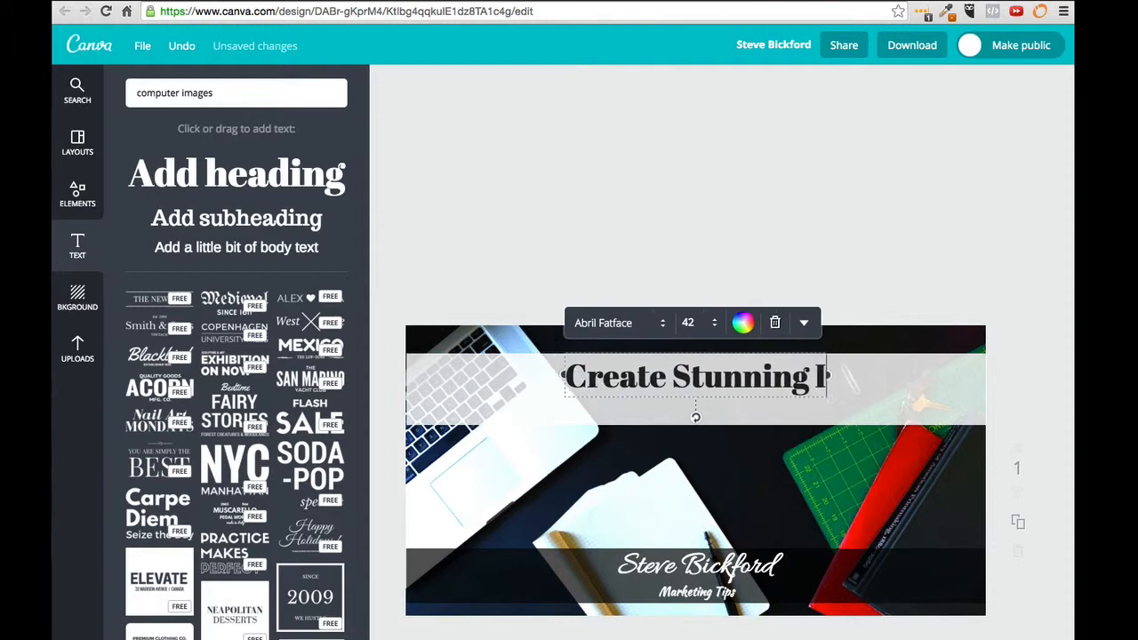
type("mages")
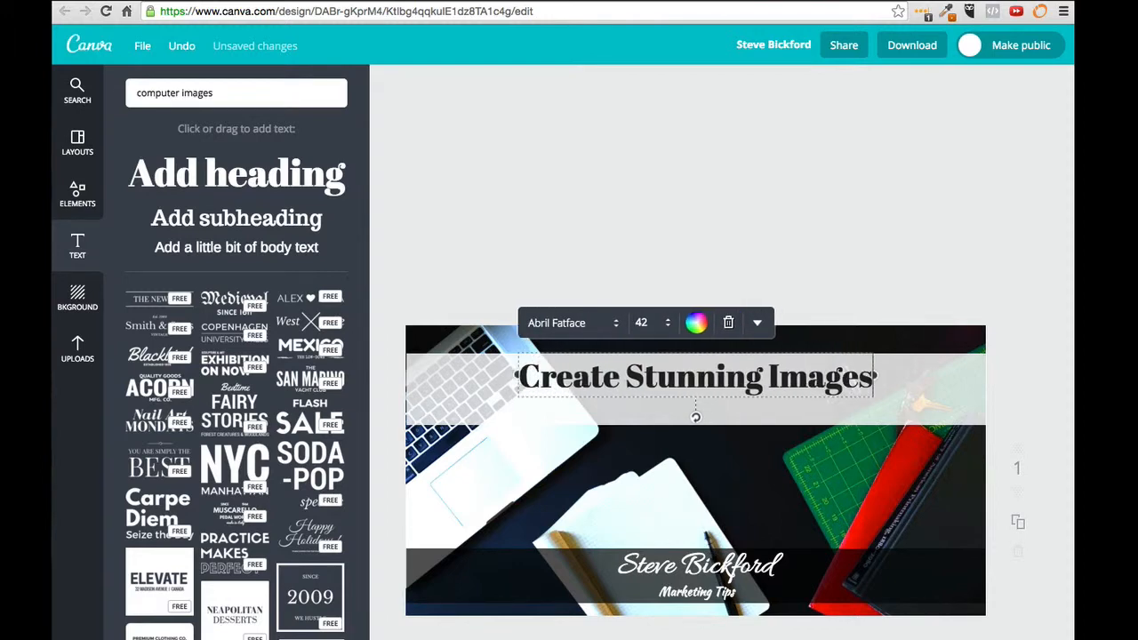
double_click(704, 381)
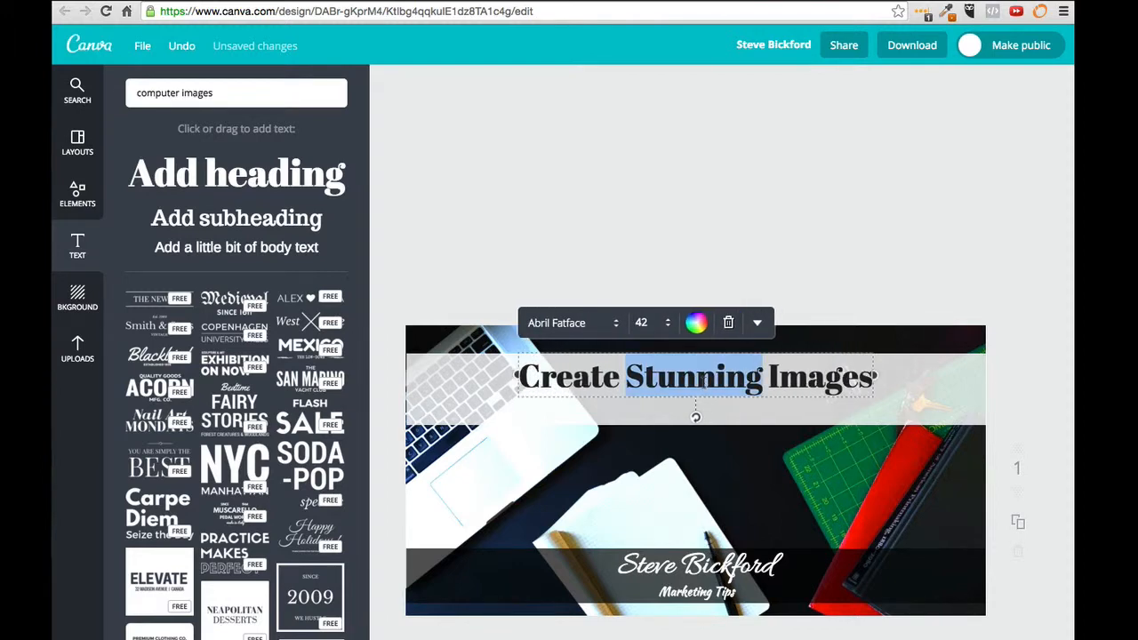
triple_click(703, 381)
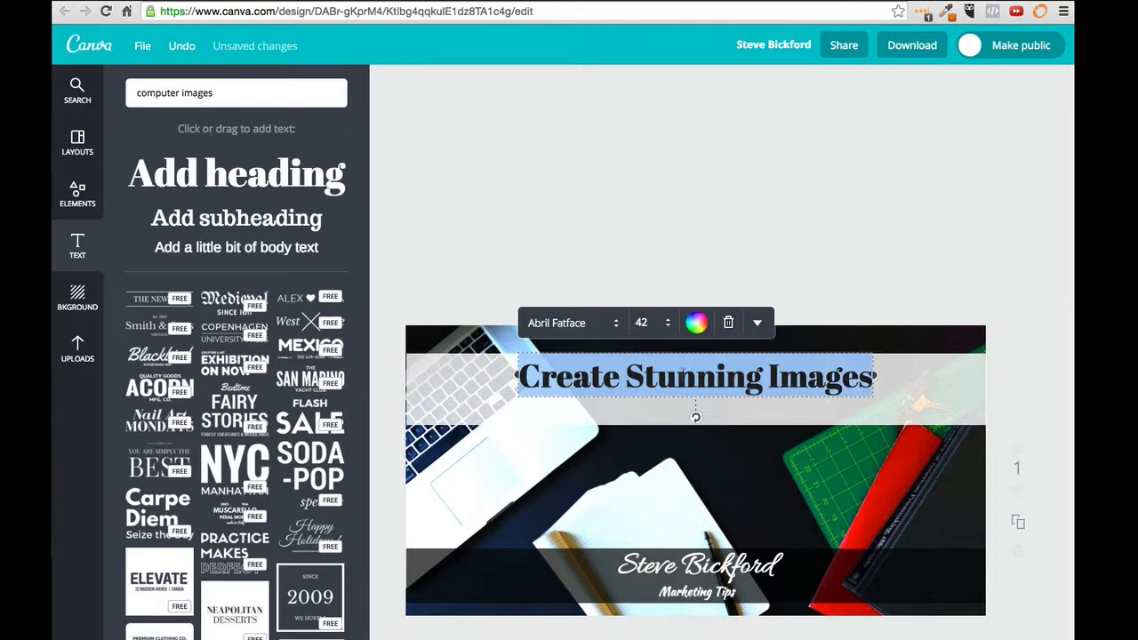
Step: Set the heading's font to Playfair Display
left_click(587, 322)
scroll(642, 444, "down", 2)
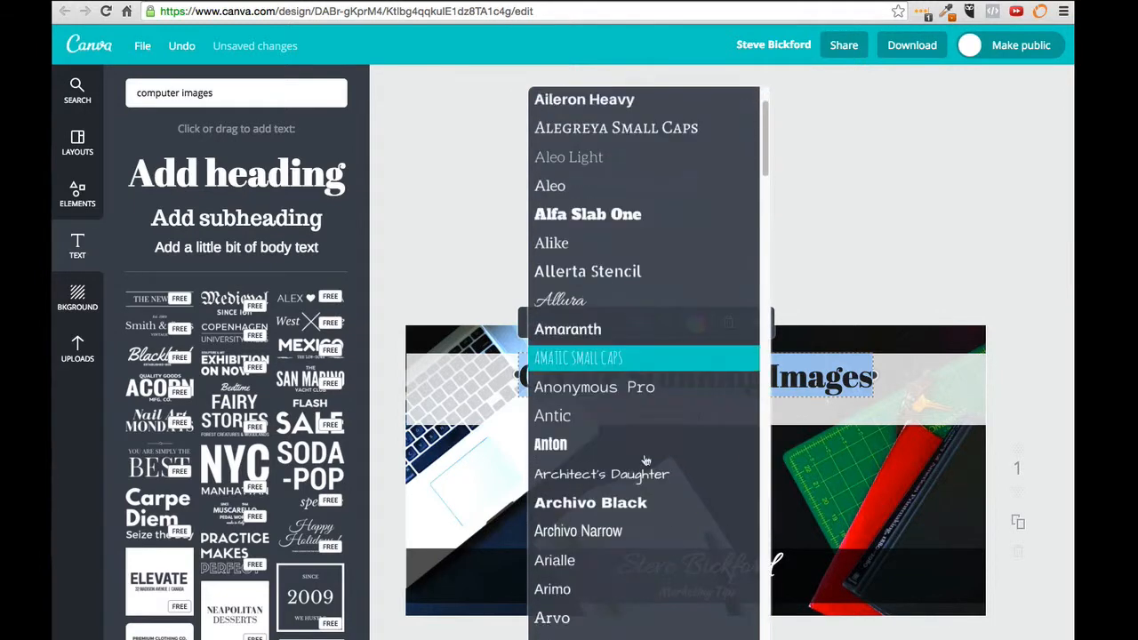
scroll(646, 460, "down", 15)
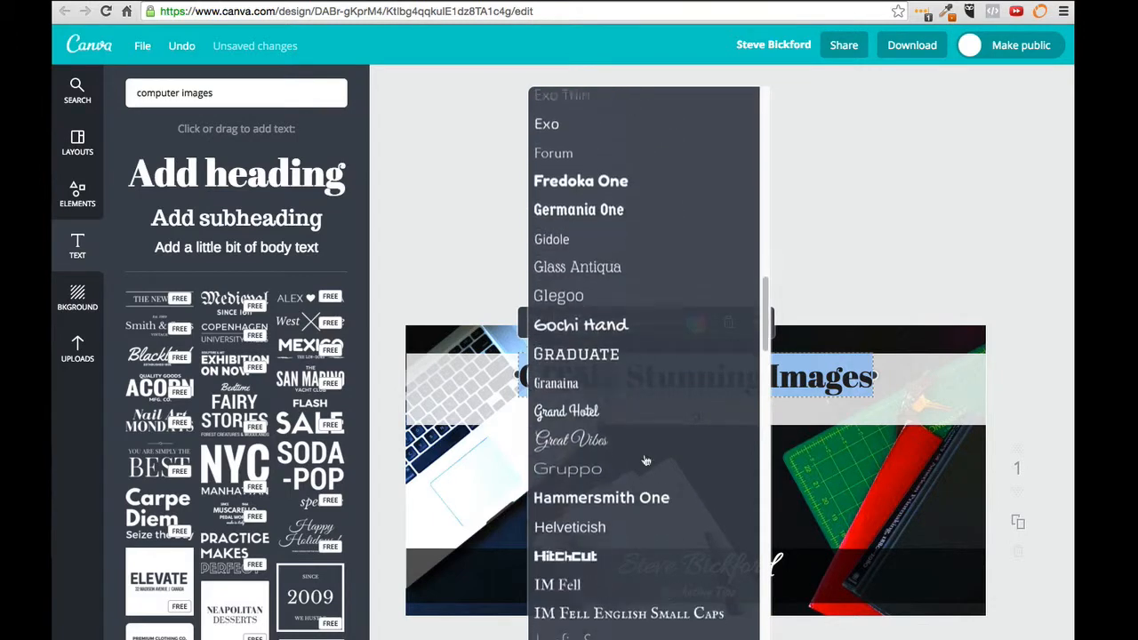
scroll(645, 459, "down", 15)
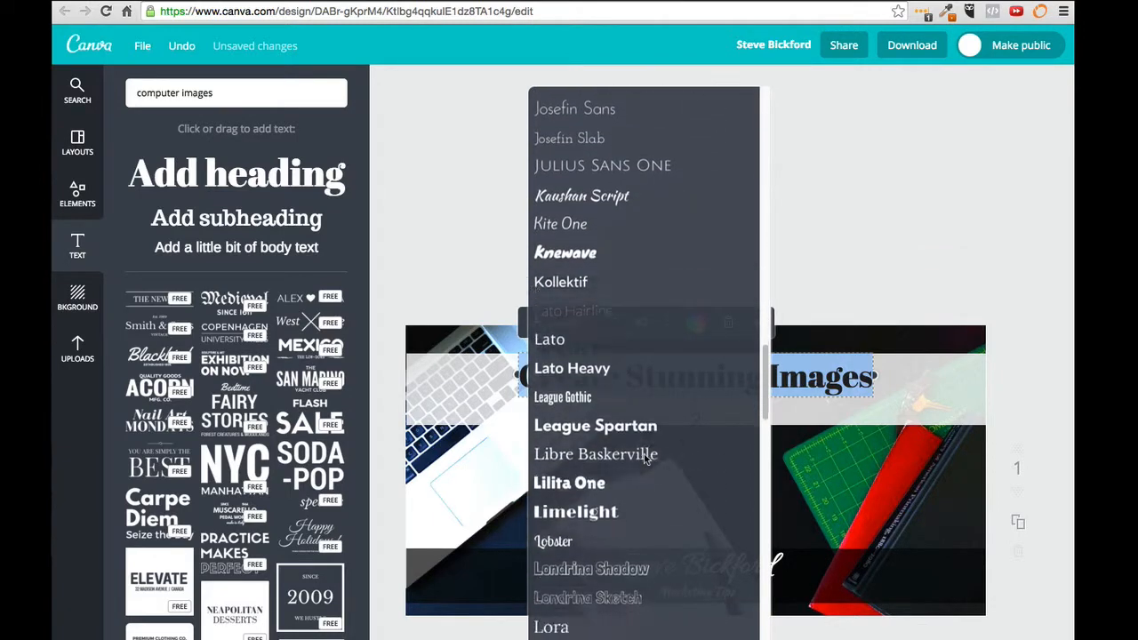
scroll(646, 458, "down", 15)
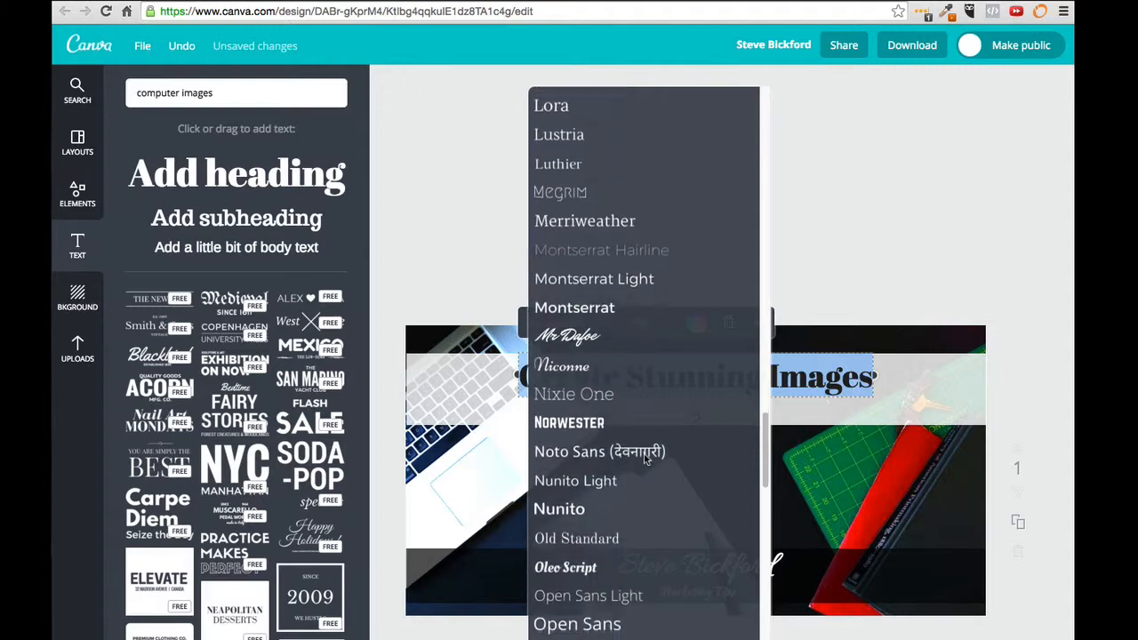
scroll(645, 458, "down", 8)
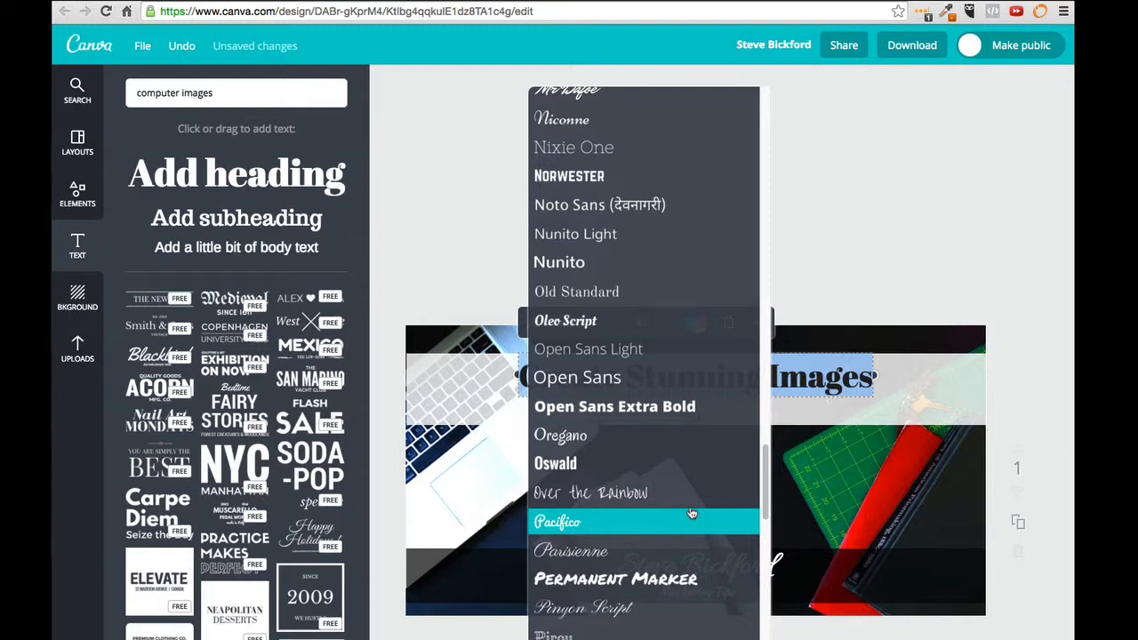
scroll(691, 514, "down", 1)
scroll(689, 511, "down", 3)
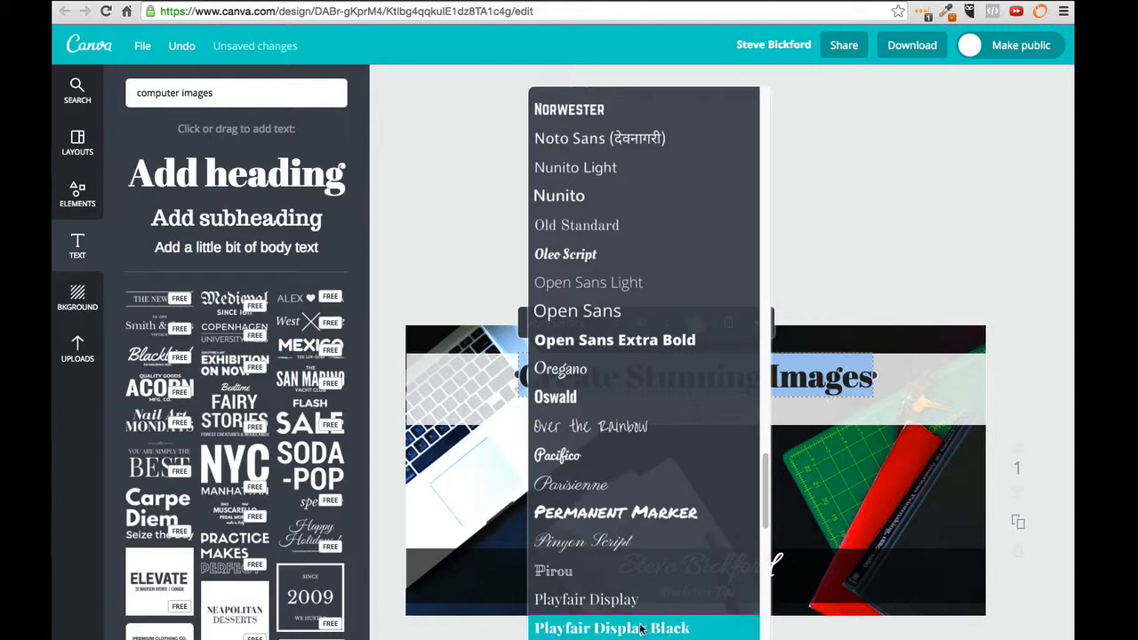
left_click(635, 608)
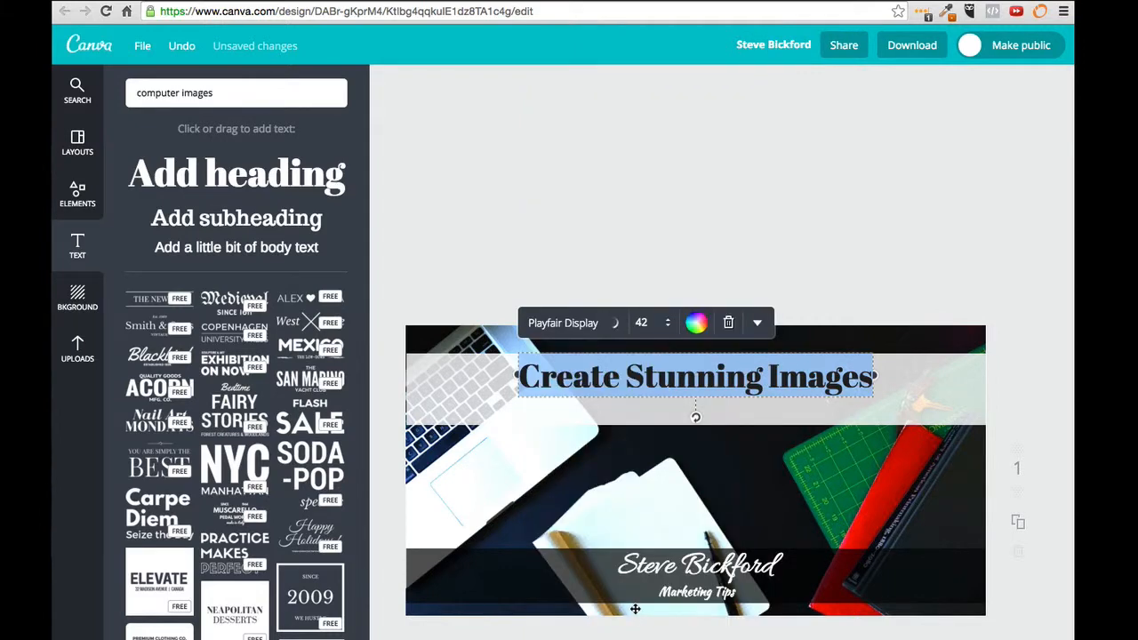
Step: Switch the heading through Playfair Display Black to Playfair Small Caps, and make it bold
left_click(620, 324)
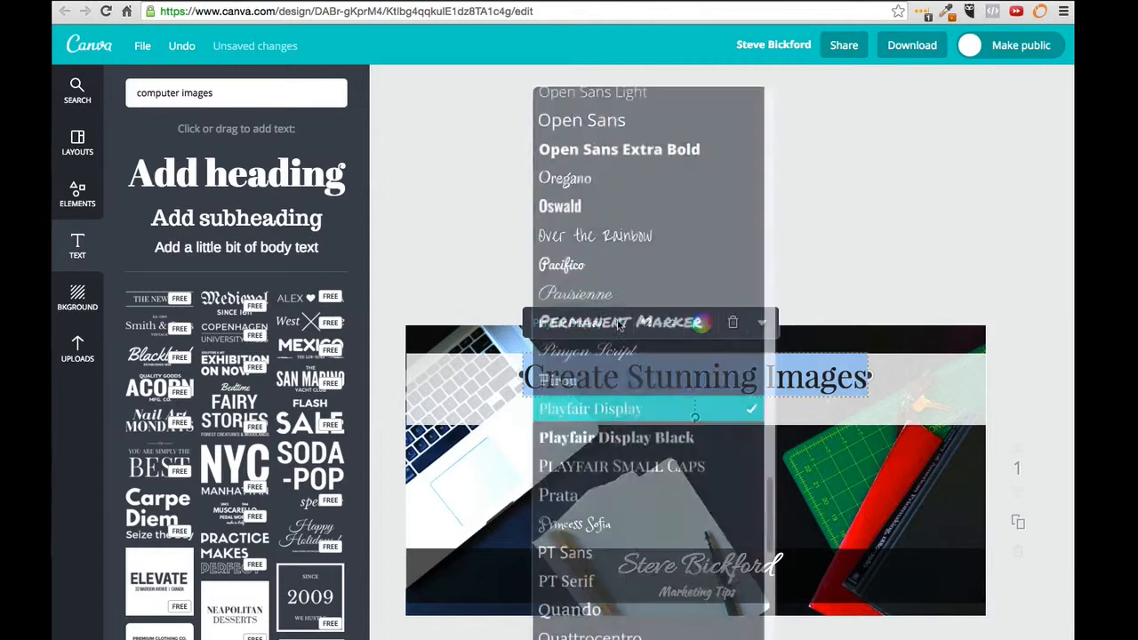
left_click(626, 438)
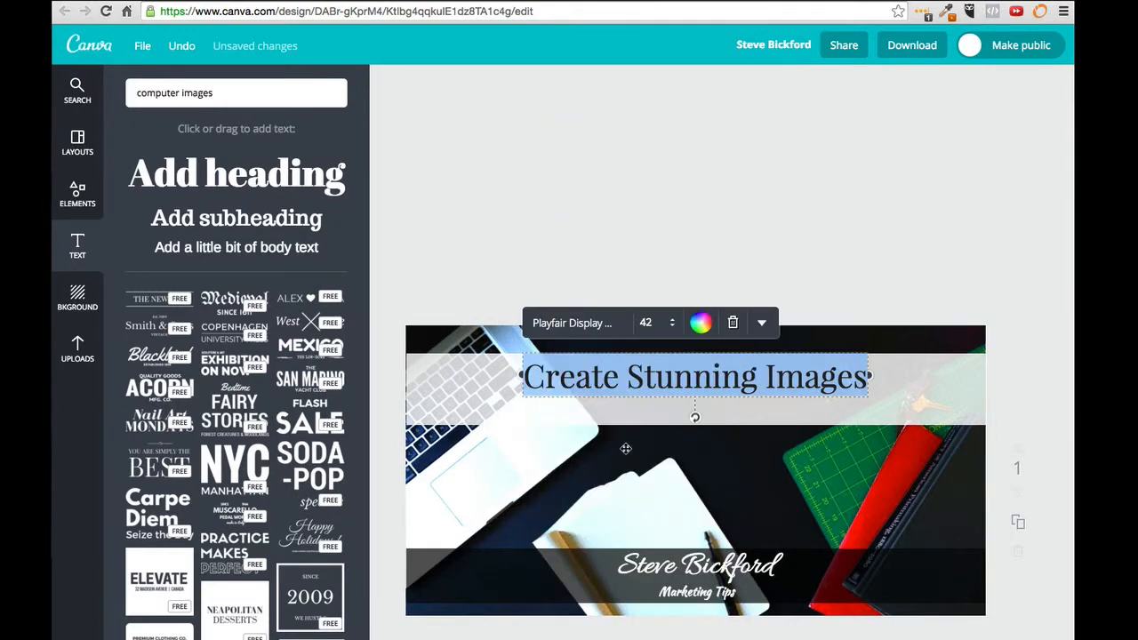
left_click(617, 328)
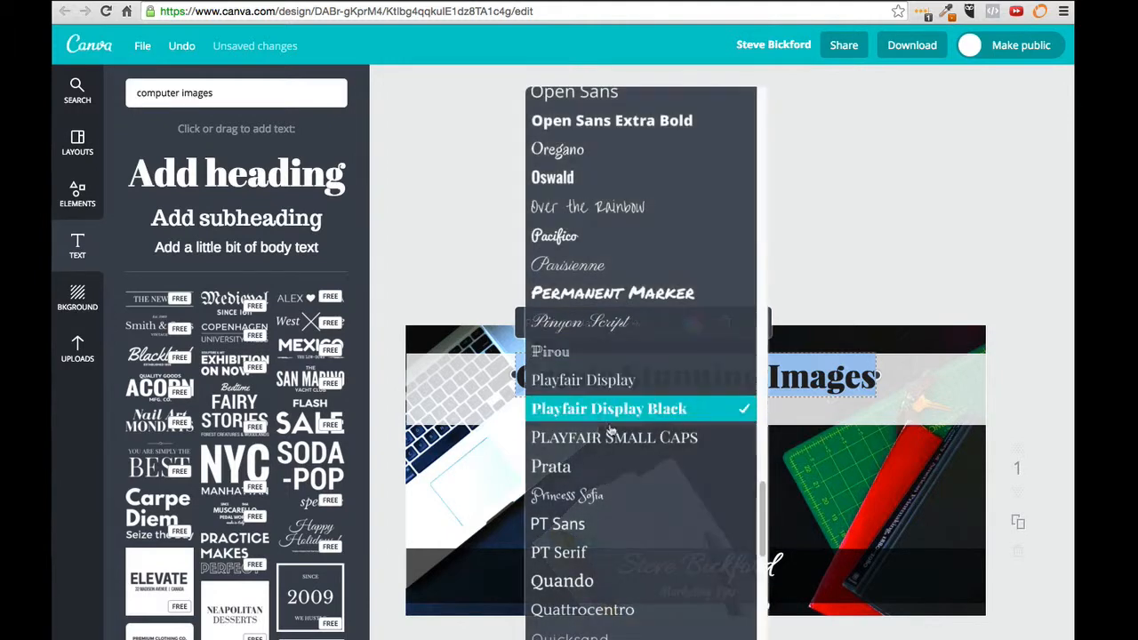
left_click(610, 438)
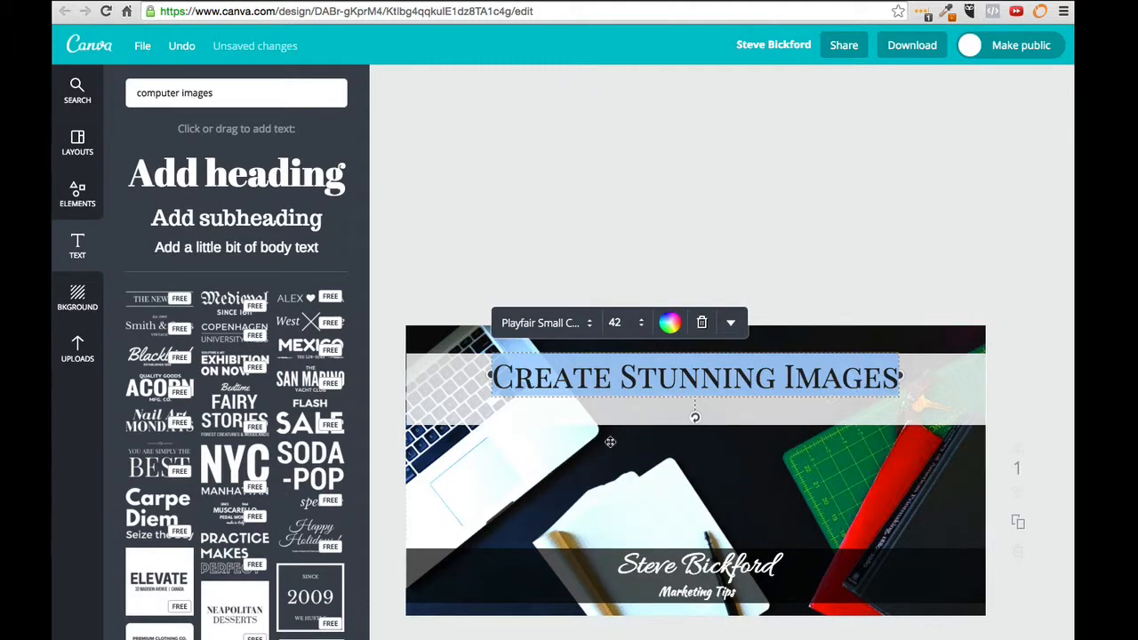
left_click(729, 323)
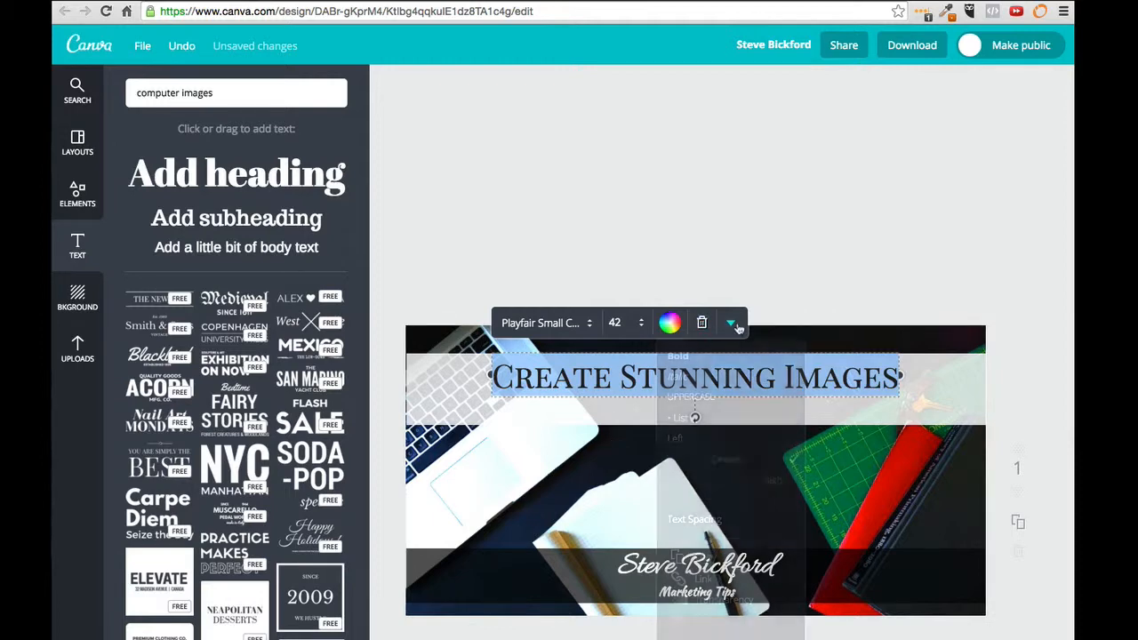
left_click(729, 359)
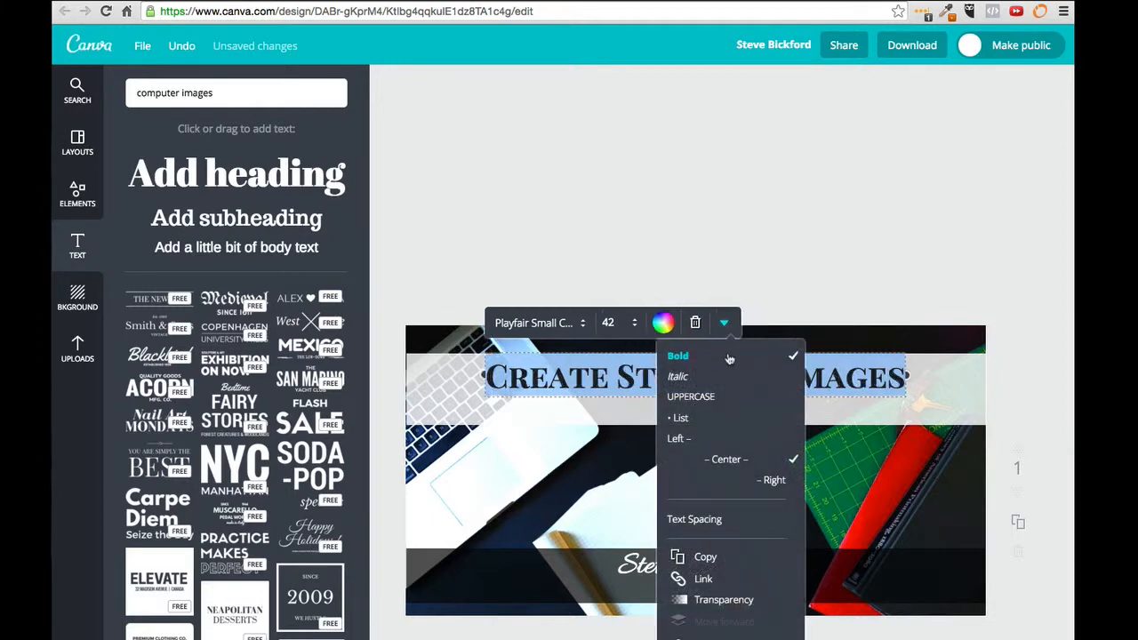
Step: Move the 'Create Stunning Images' heading up a few pixels within the top band
left_click(871, 371)
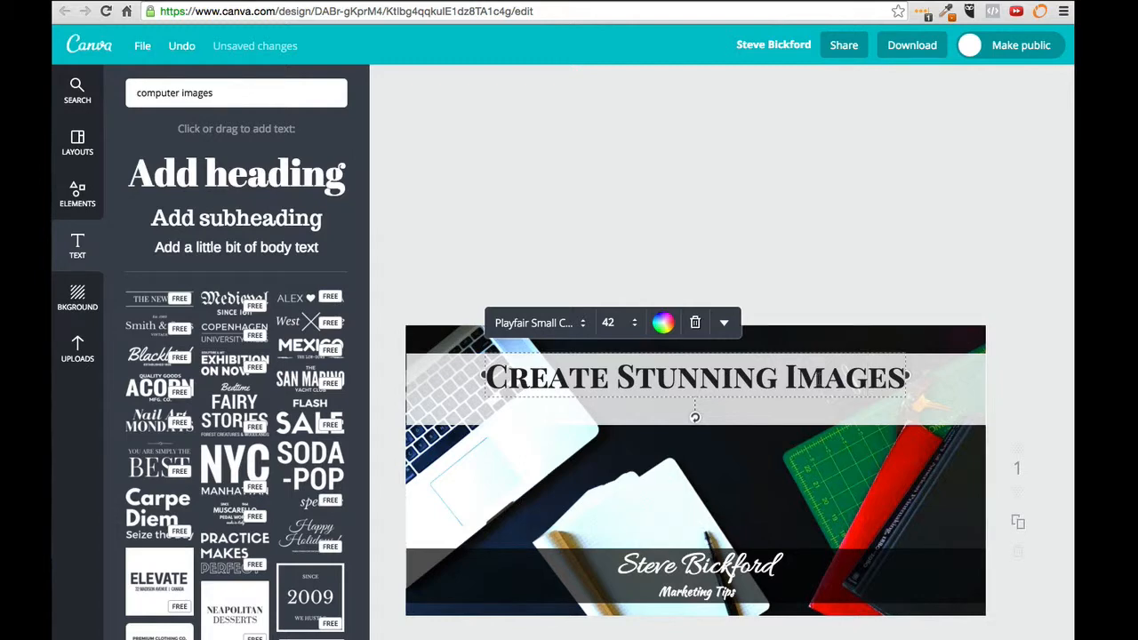
key("Left")
key("Left")
key("Left")
left_click_drag(789, 352, 790, 349)
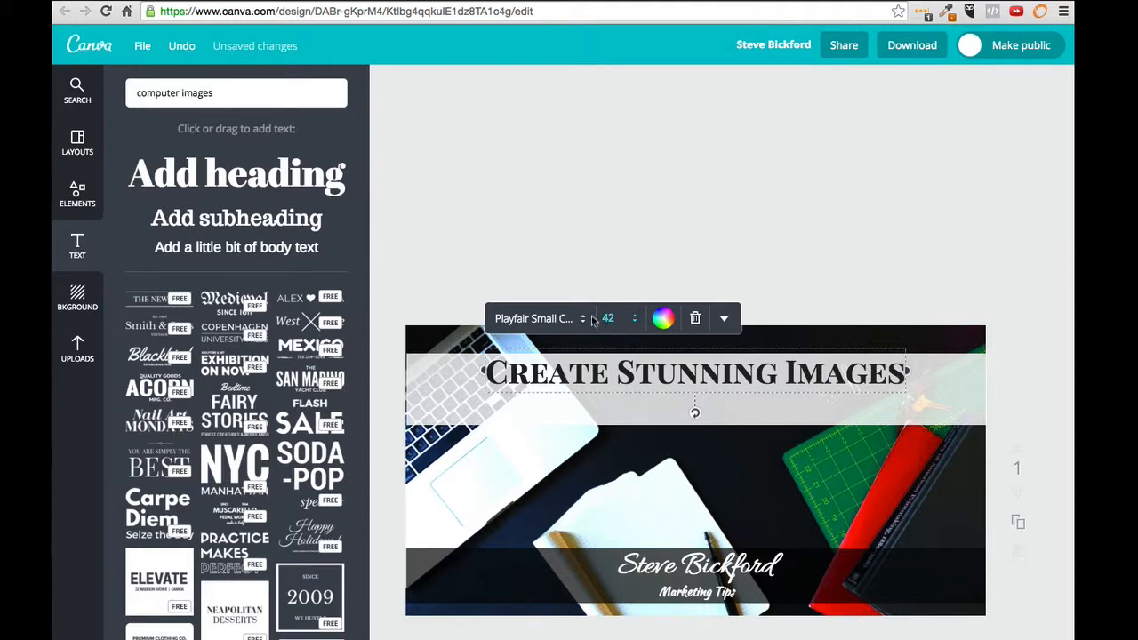
left_click(560, 353)
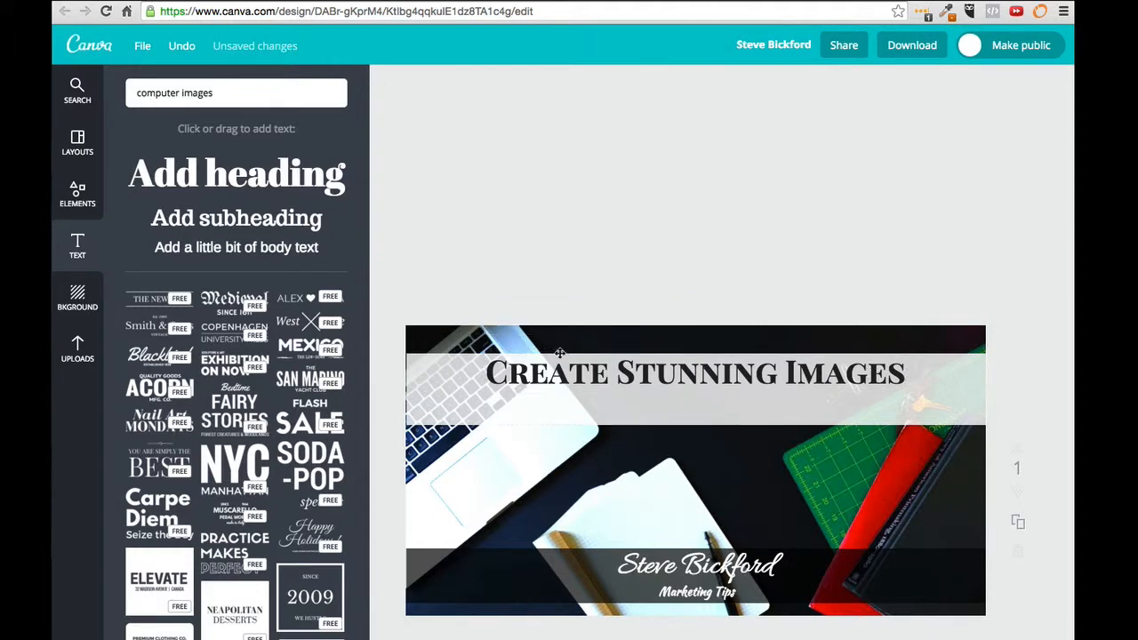
Step: Add a subheading reading 'For Your Posts... For Free' just under the title
left_click(263, 227)
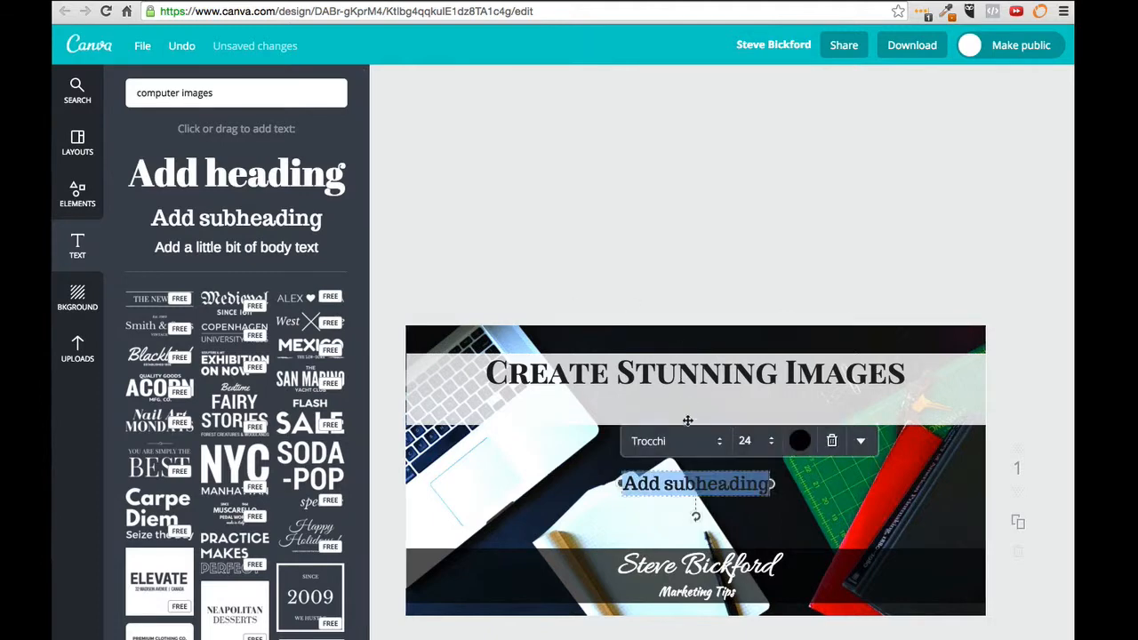
left_click_drag(710, 472, 717, 397)
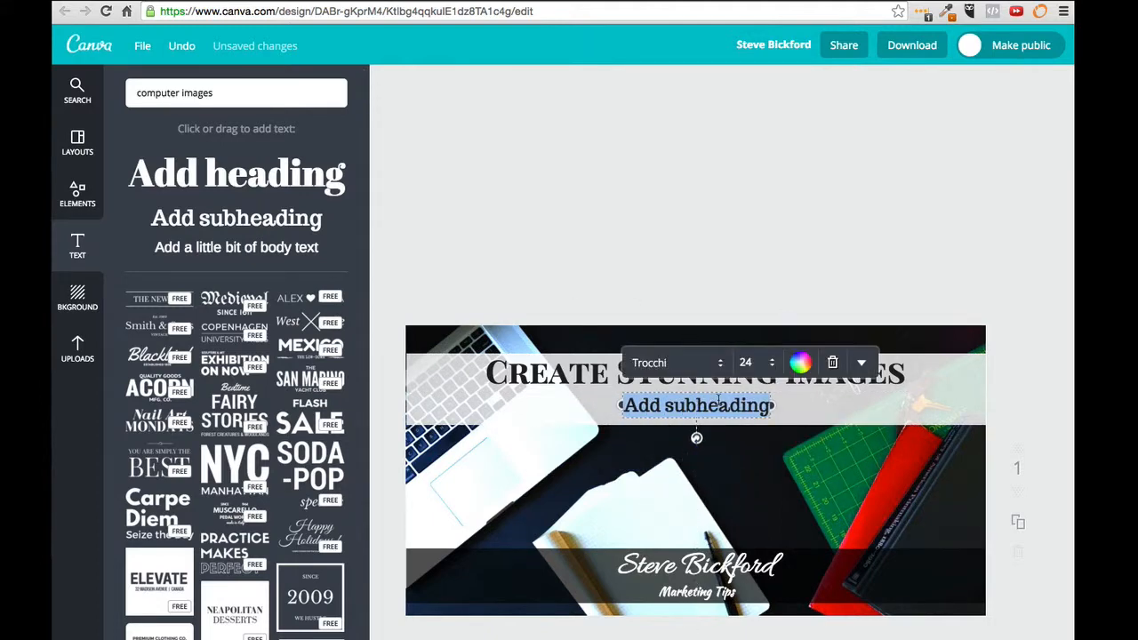
type("For You")
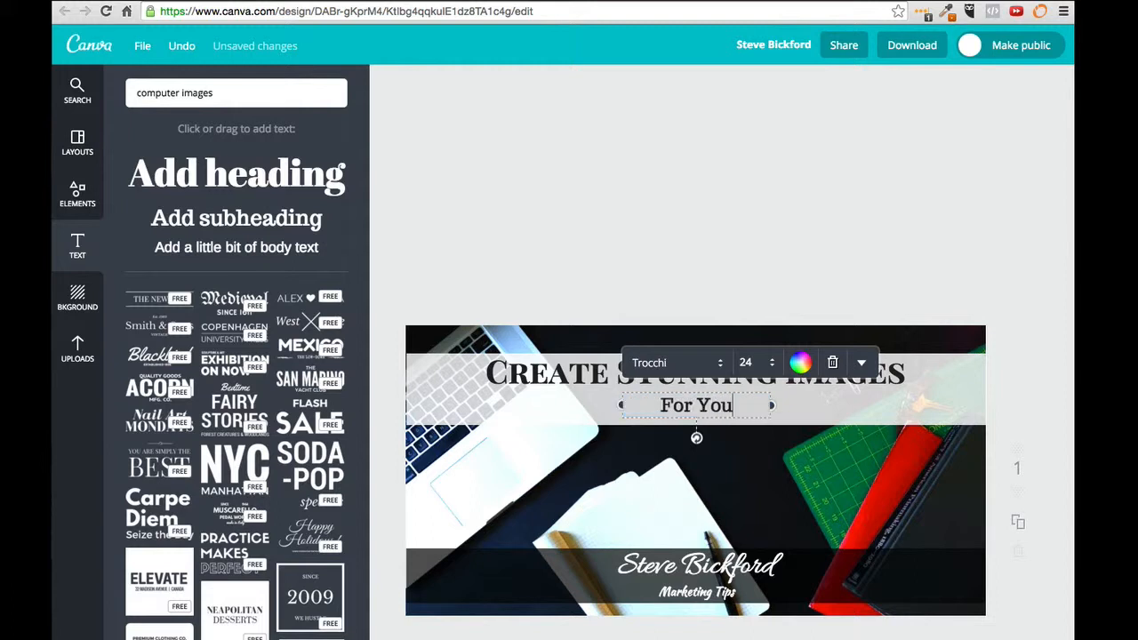
type("r Post")
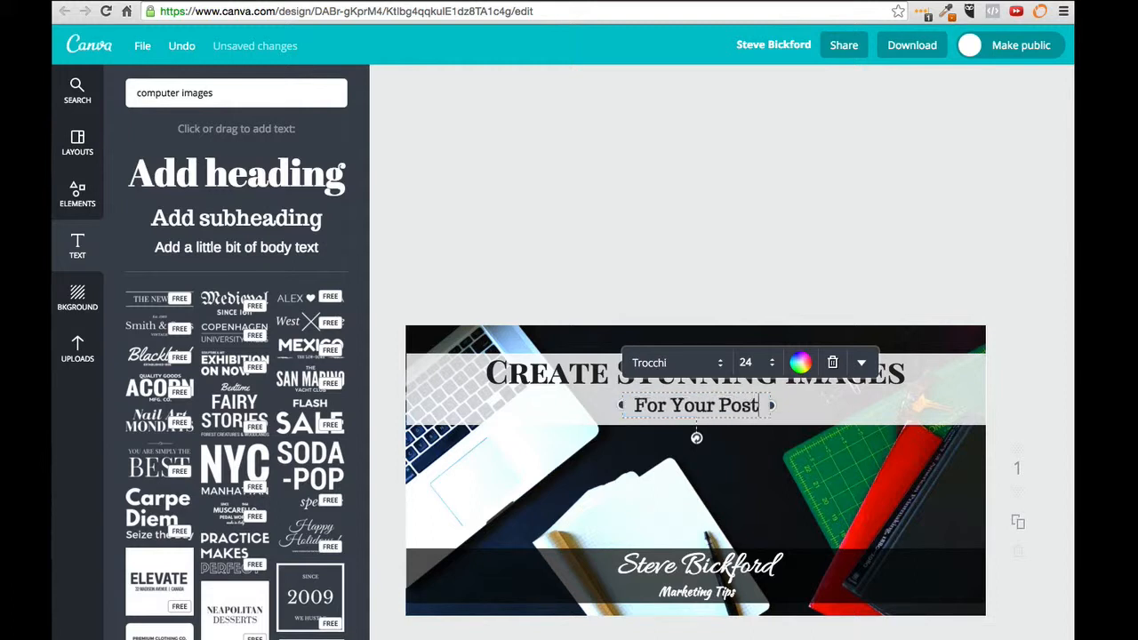
type("s...")
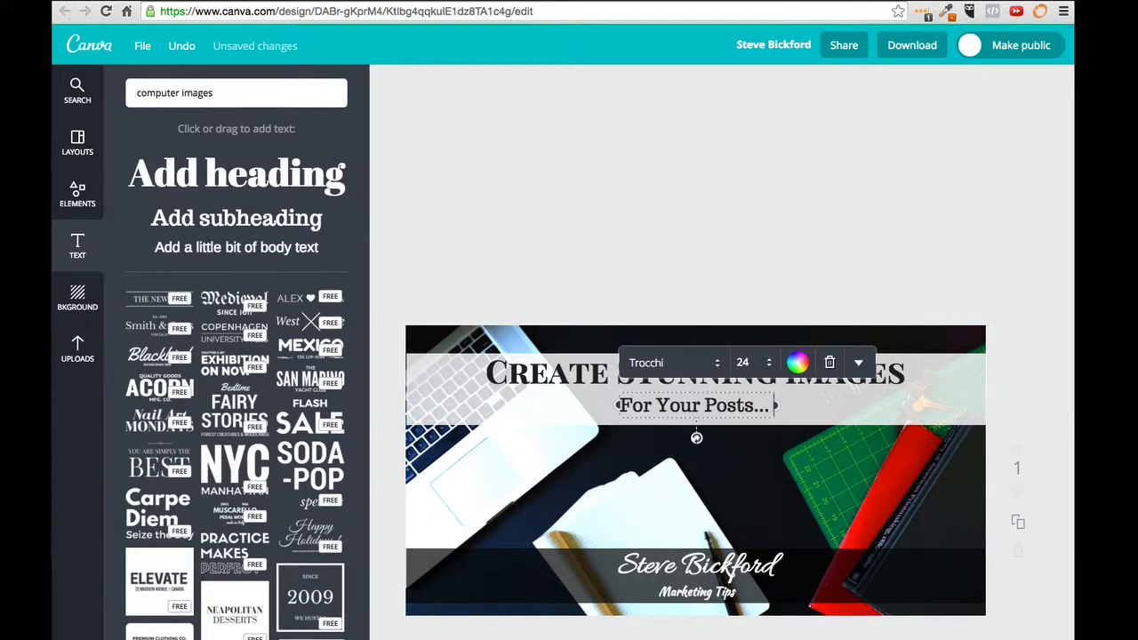
type(" For")
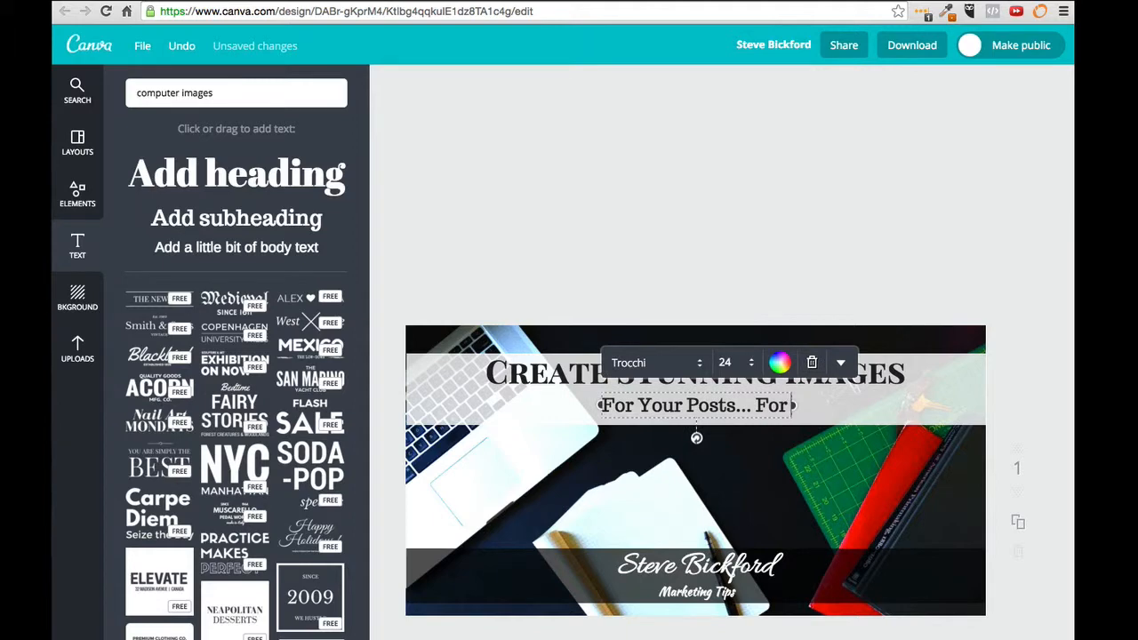
type(" Free")
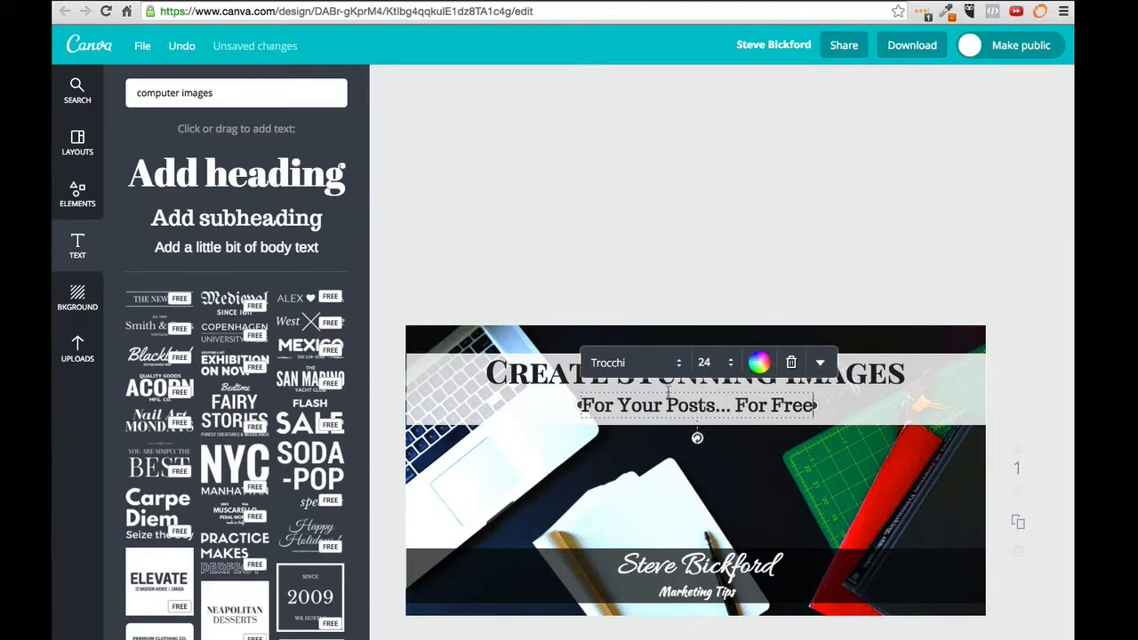
left_click(672, 366)
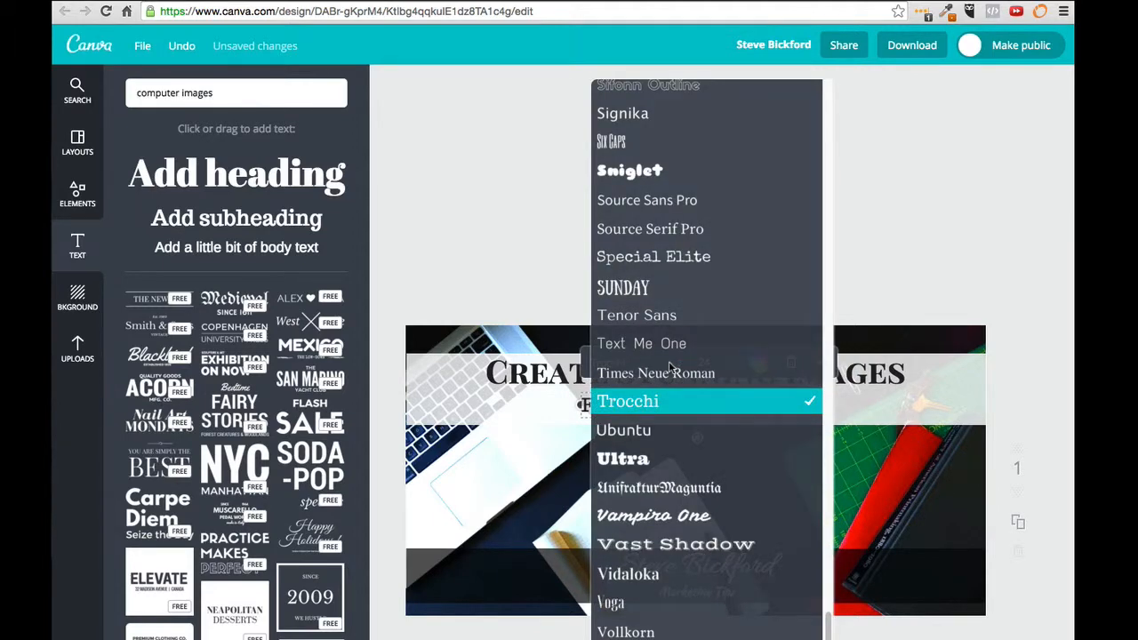
Step: Change the subheading font to Shadows Into Light
scroll(662, 431, "down", 1)
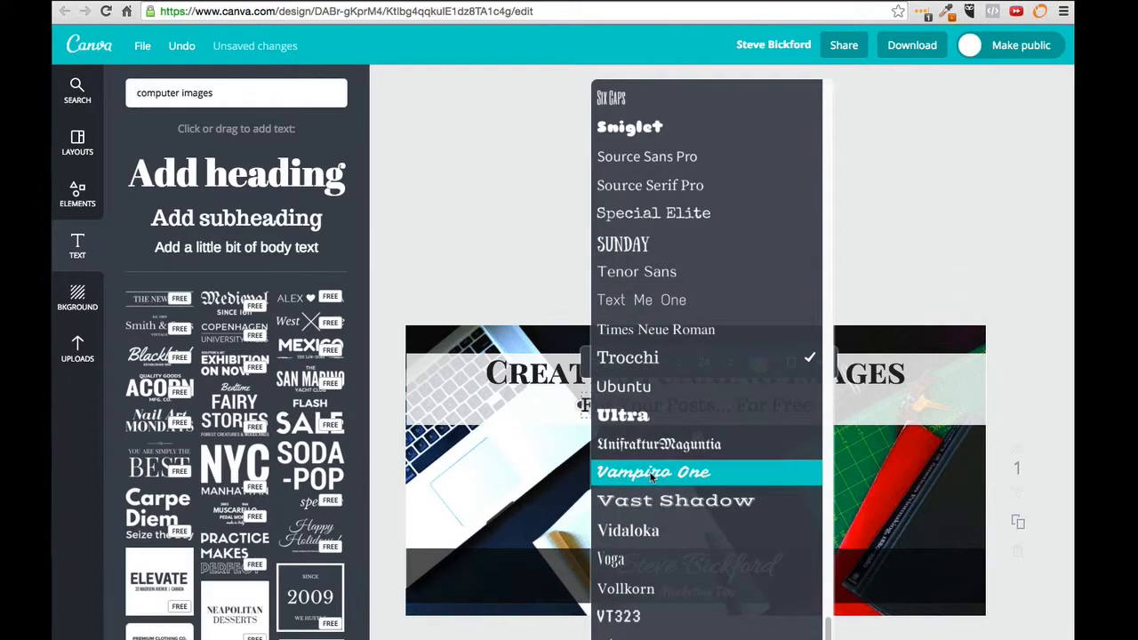
scroll(652, 475, "up", 4)
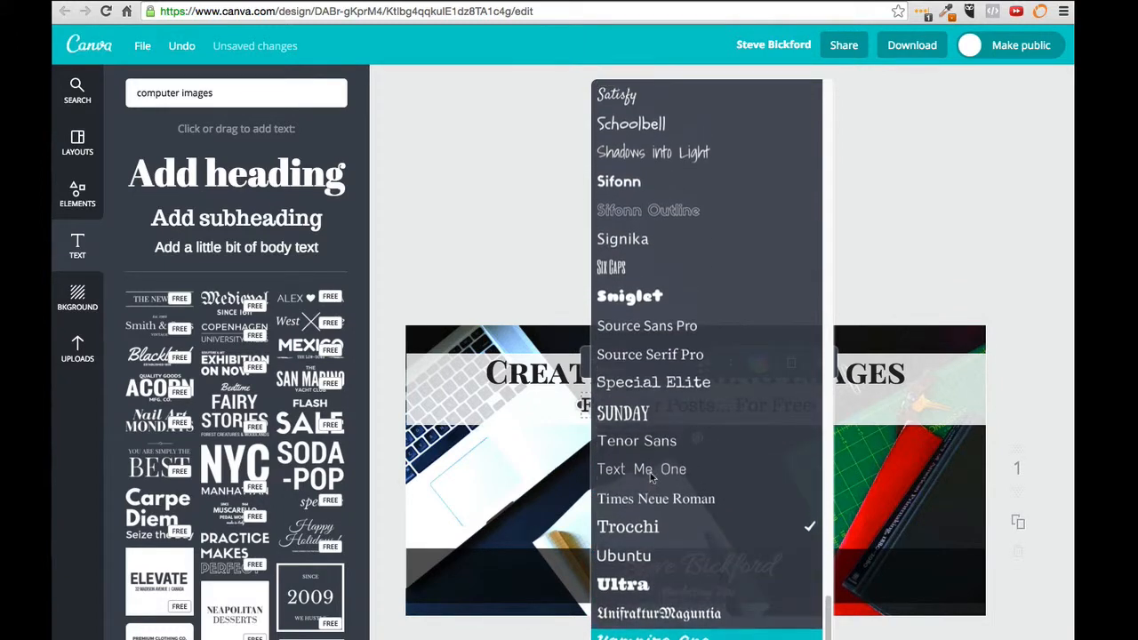
scroll(651, 477, "up", 1)
left_click(653, 200)
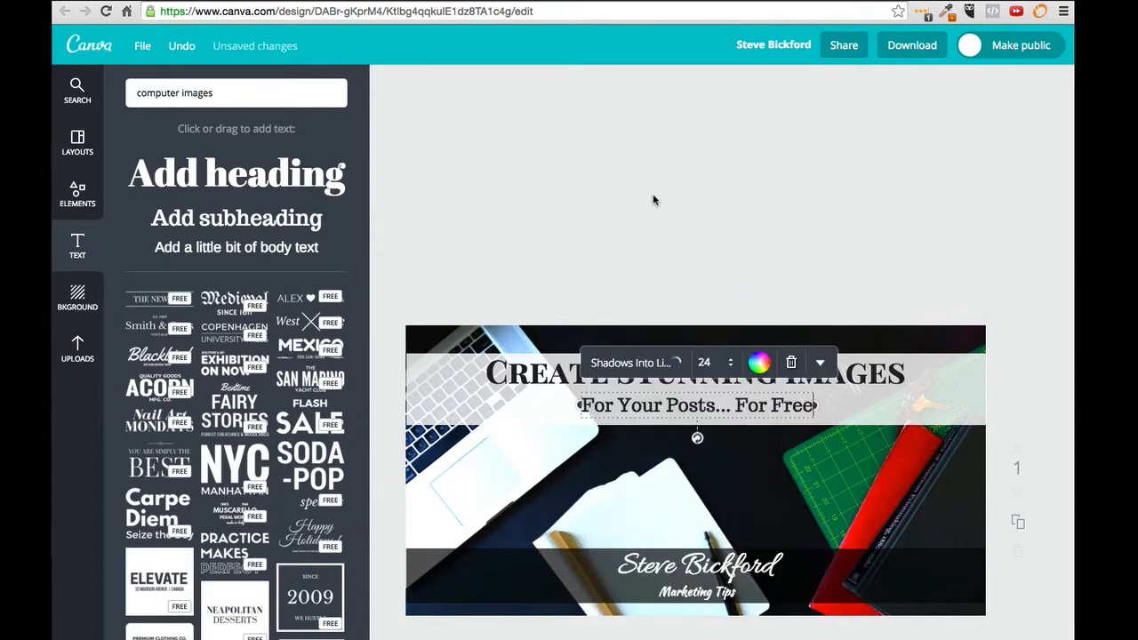
left_click(724, 365)
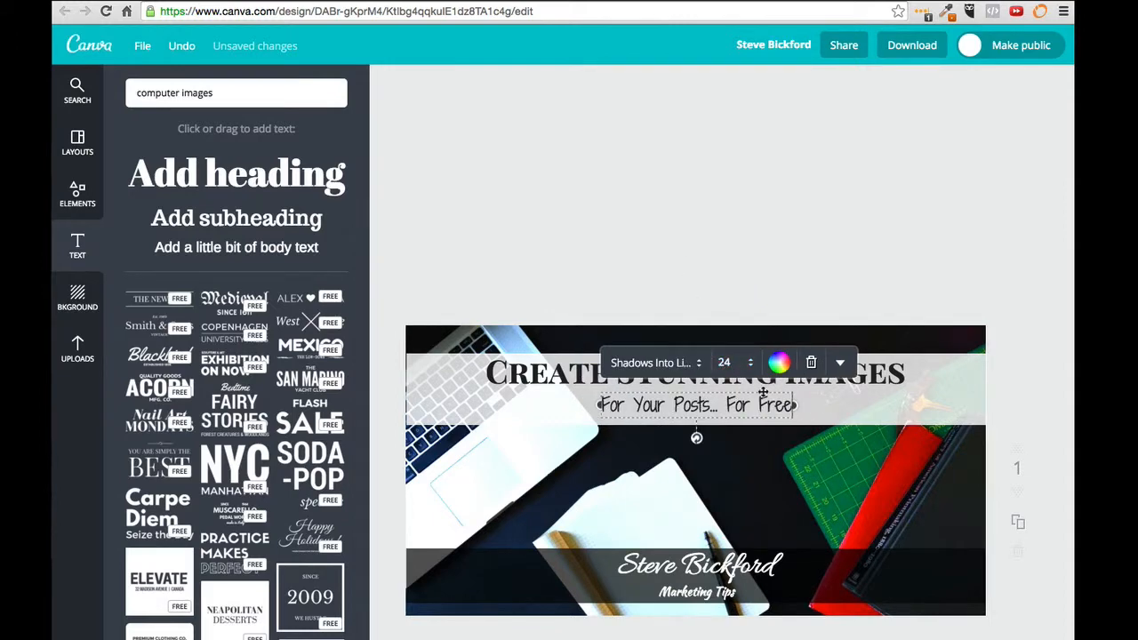
left_click(840, 362)
left_click(800, 295)
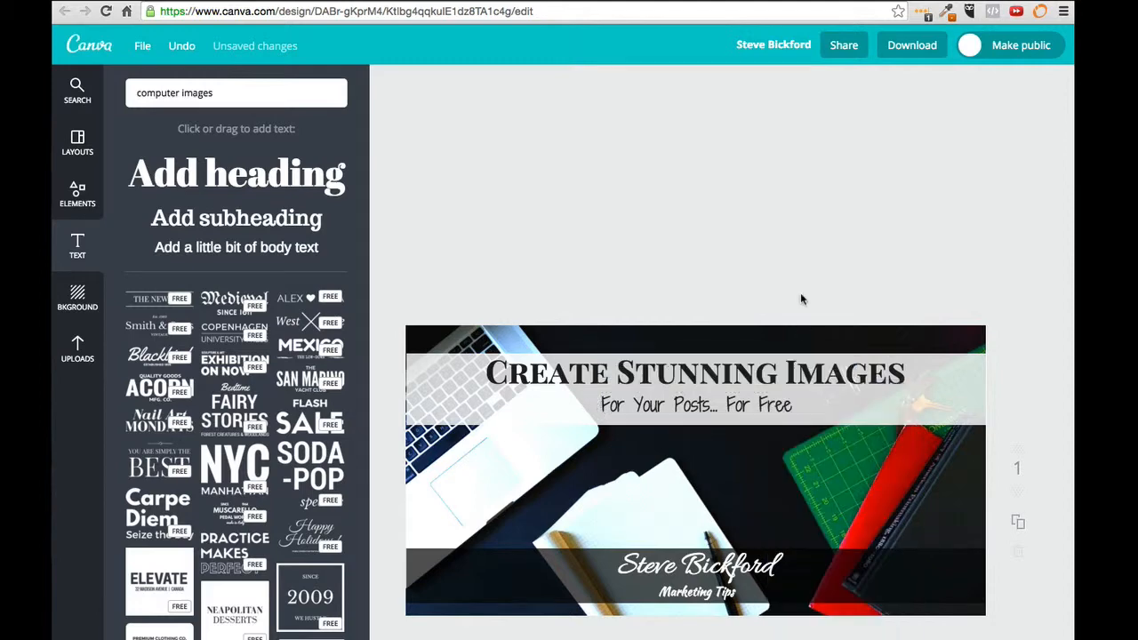
Step: Shift the subheading slightly left so it is centred under the heading
left_click(709, 404)
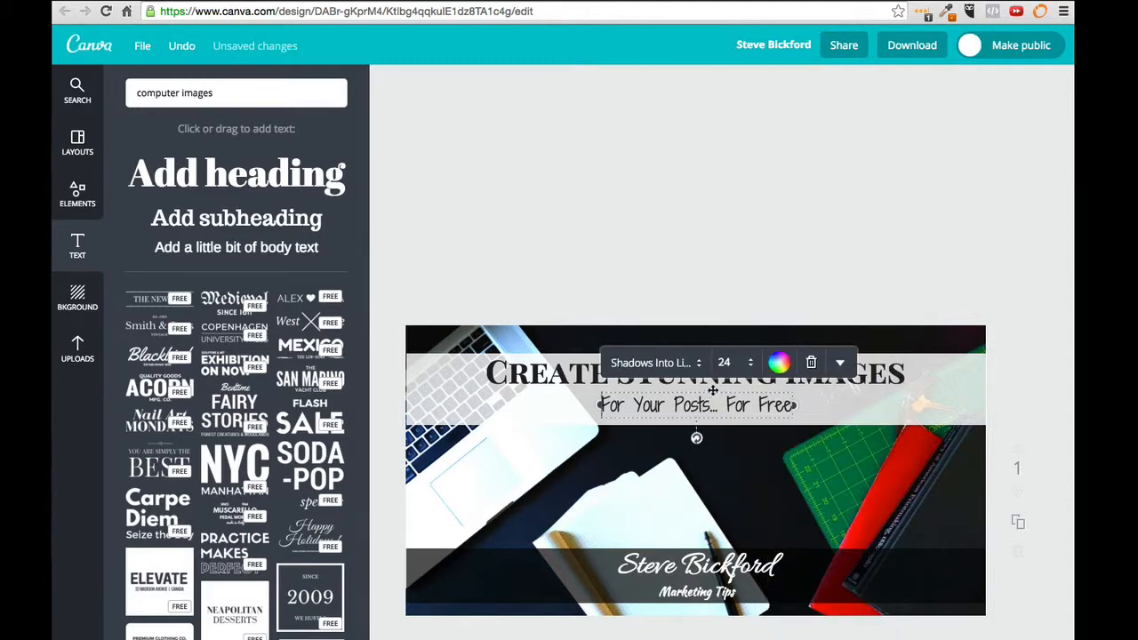
left_click_drag(713, 393, 712, 390)
left_click(721, 268)
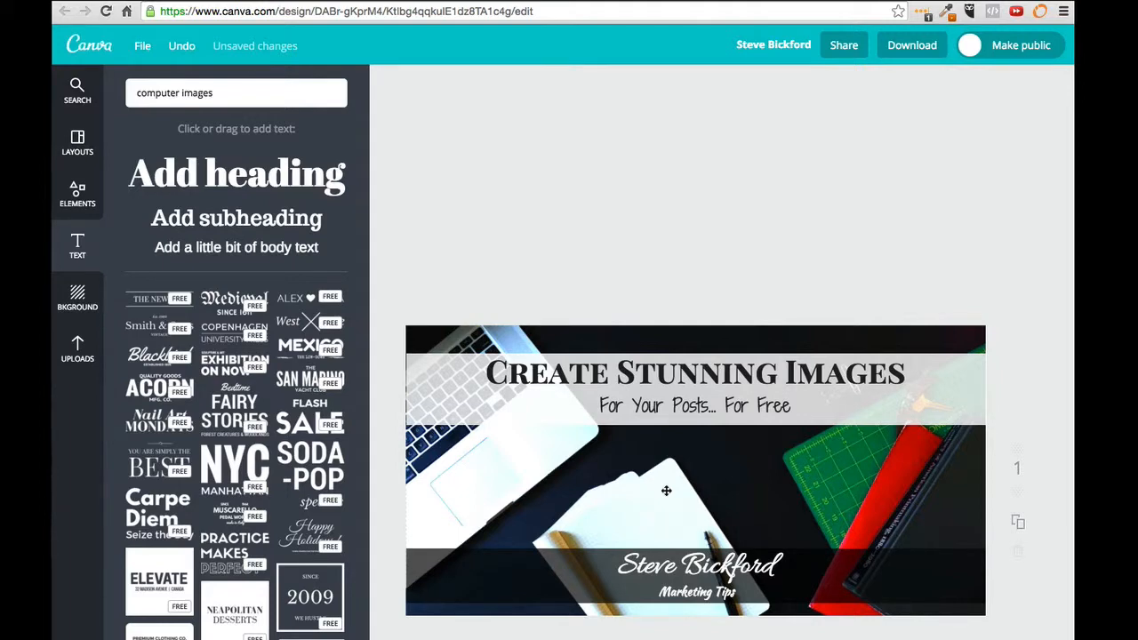
Step: Add the uploaded couple photo and shrink it into the bottom bar's right corner
left_click(78, 349)
scroll(192, 256, "down", 1)
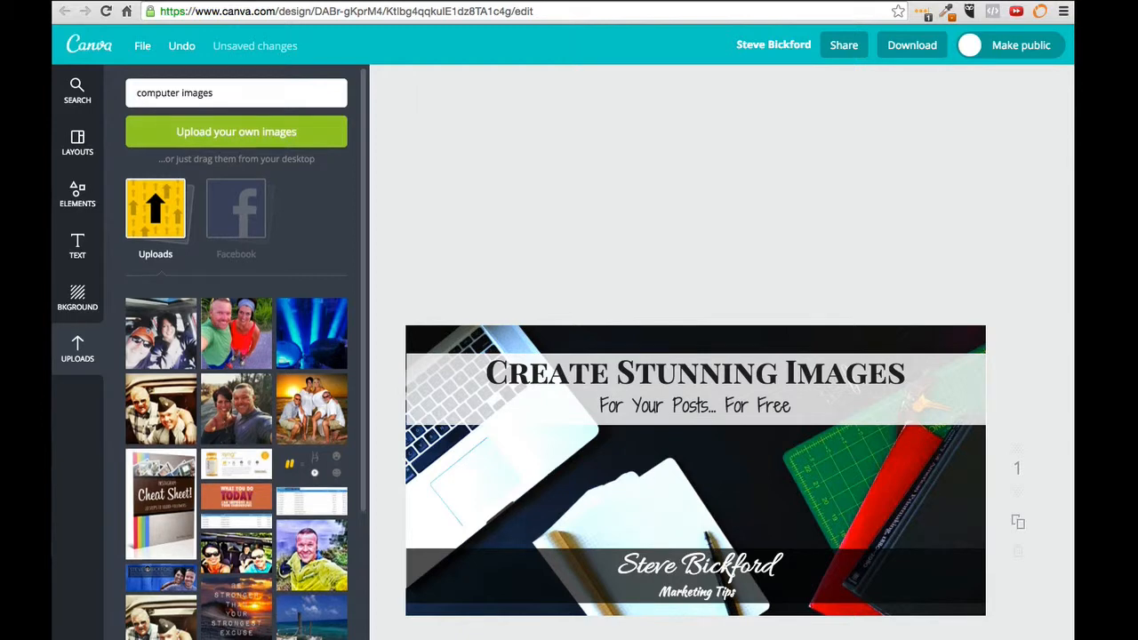
scroll(230, 505, "down", 8)
scroll(173, 633, "down", 15)
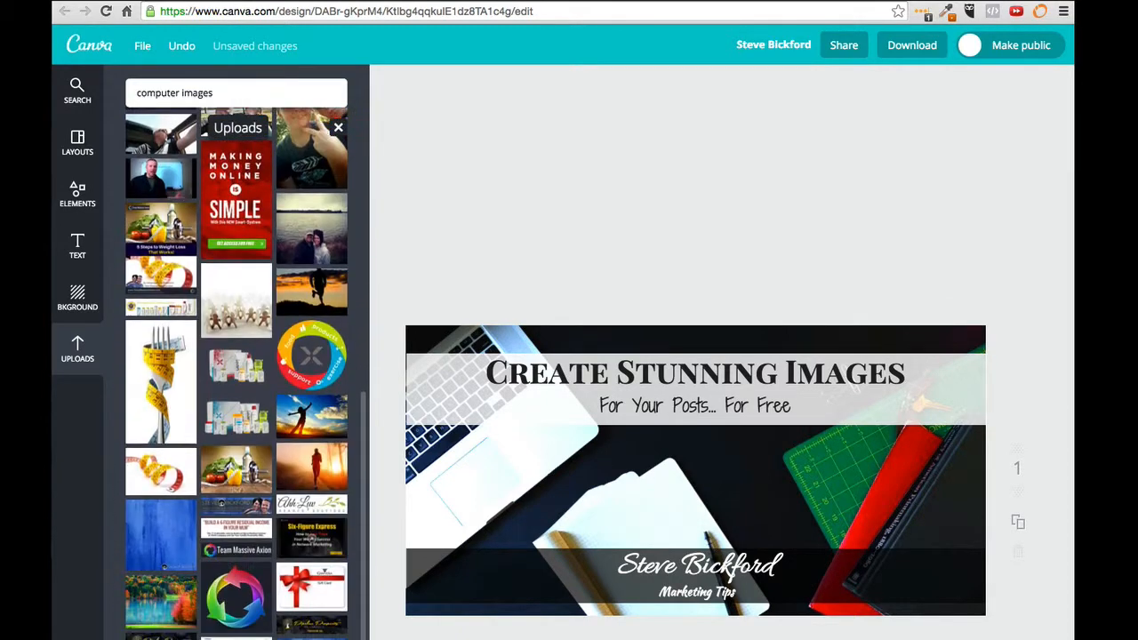
left_click(173, 631)
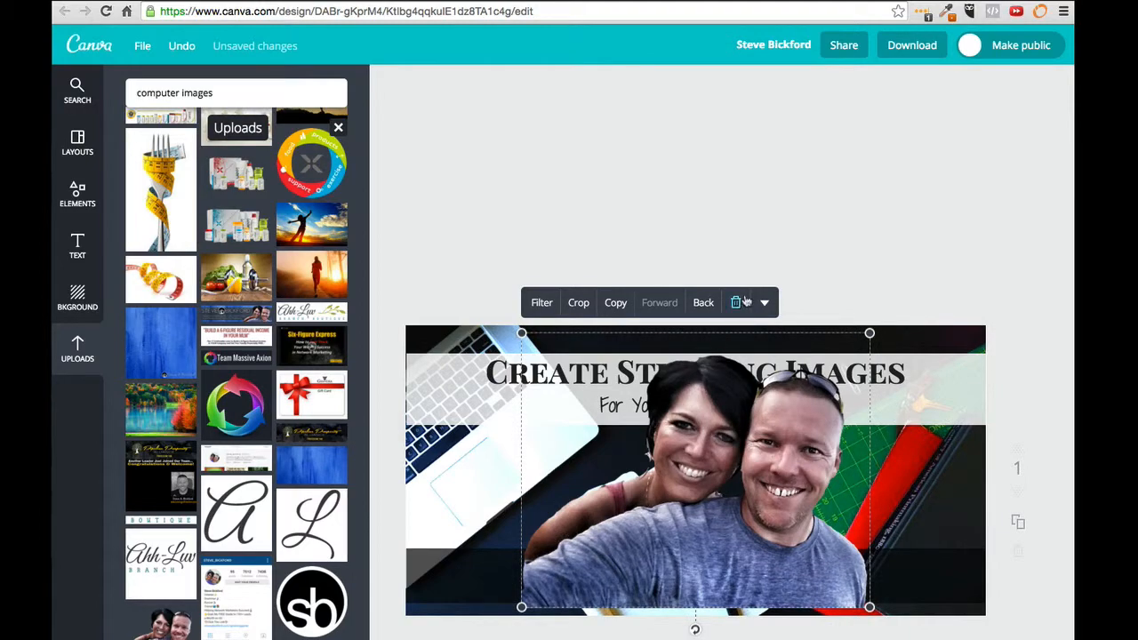
left_click(735, 302)
left_click(178, 630)
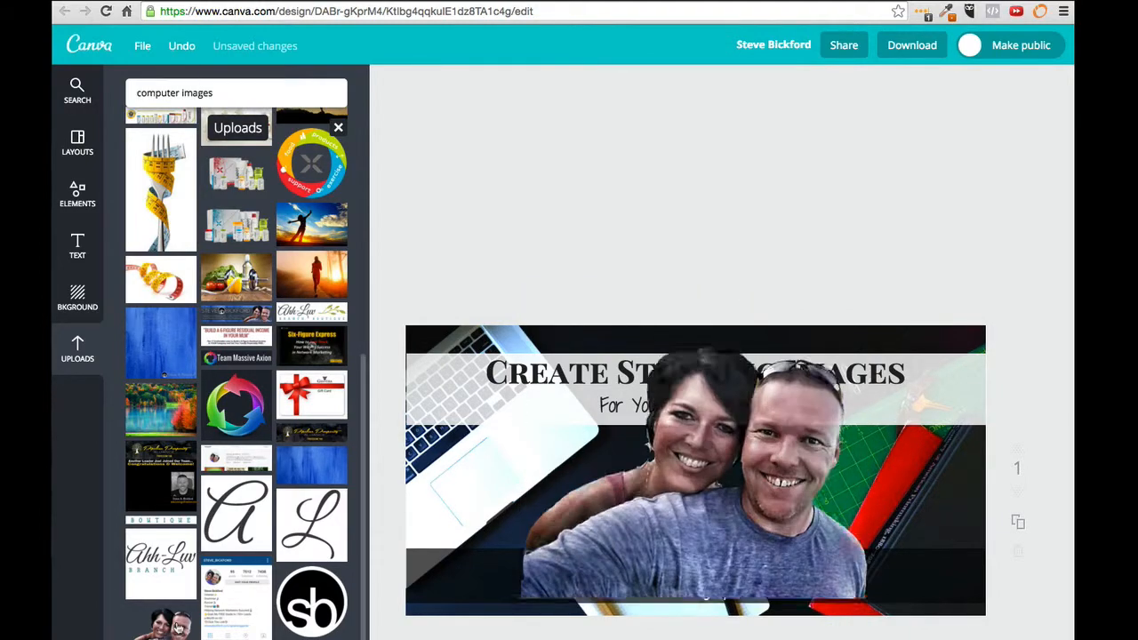
left_click(80, 249)
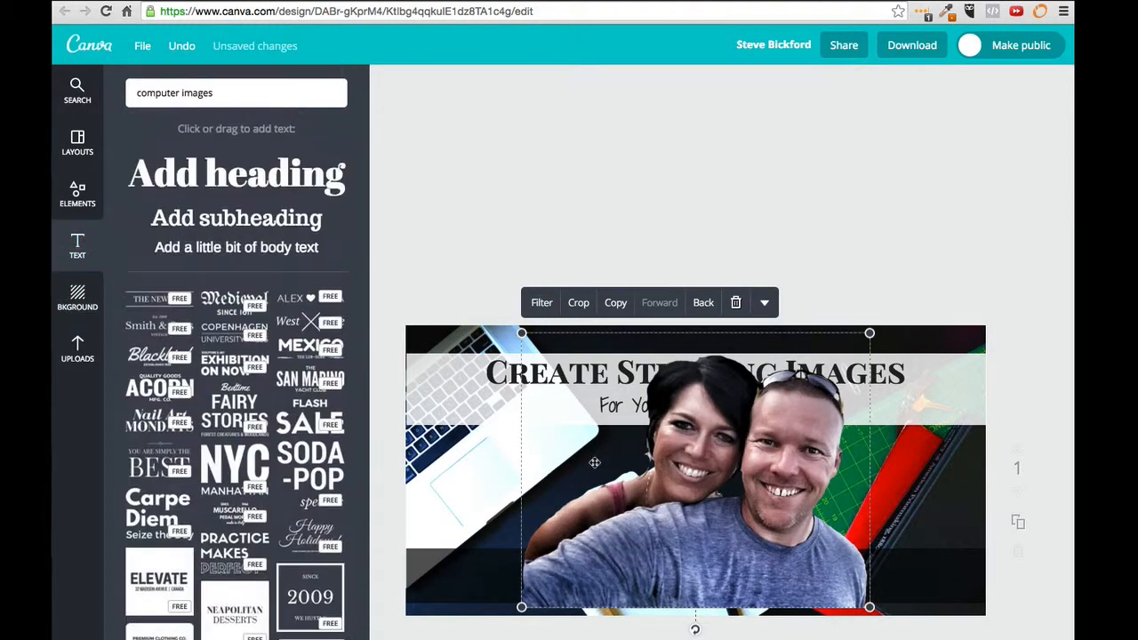
left_click_drag(521, 334, 956, 594)
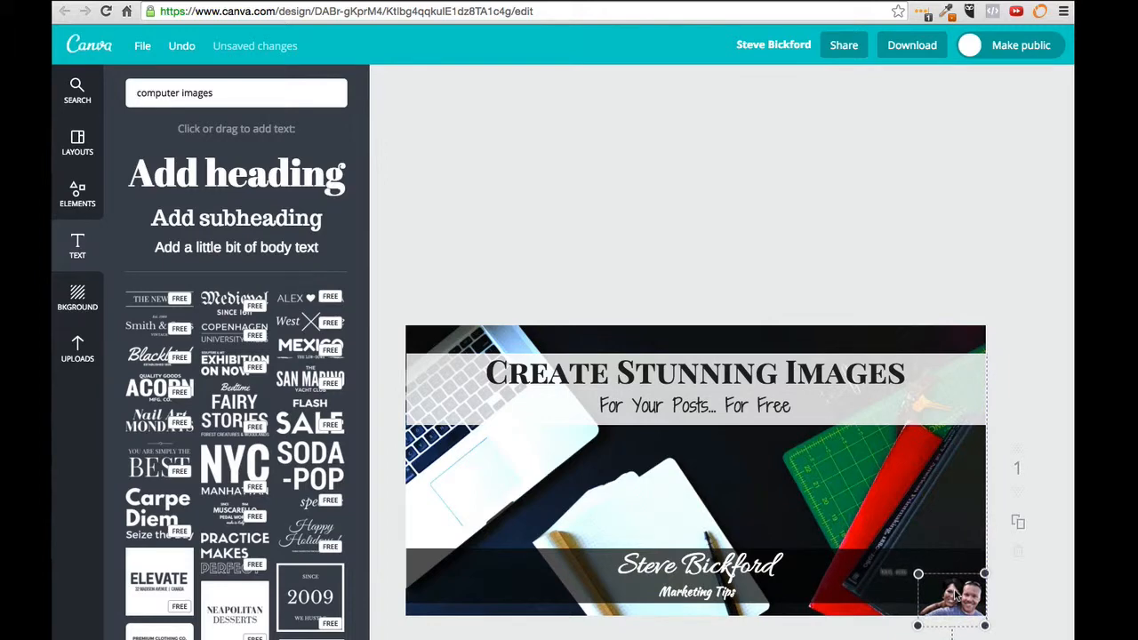
left_click(1005, 233)
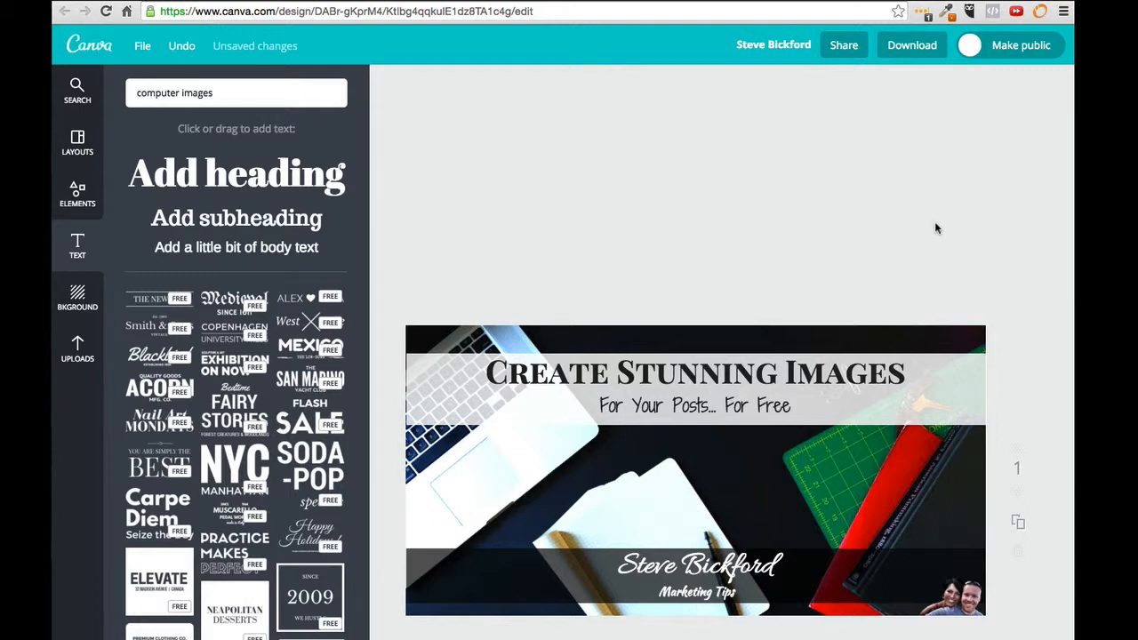
left_click(923, 48)
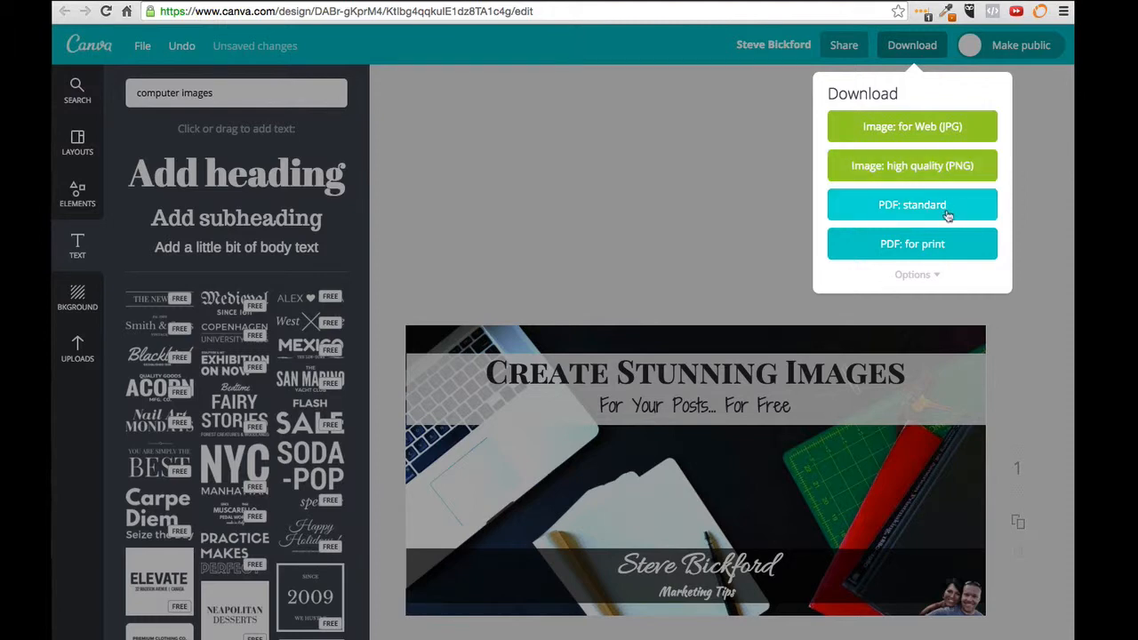
left_click(935, 275)
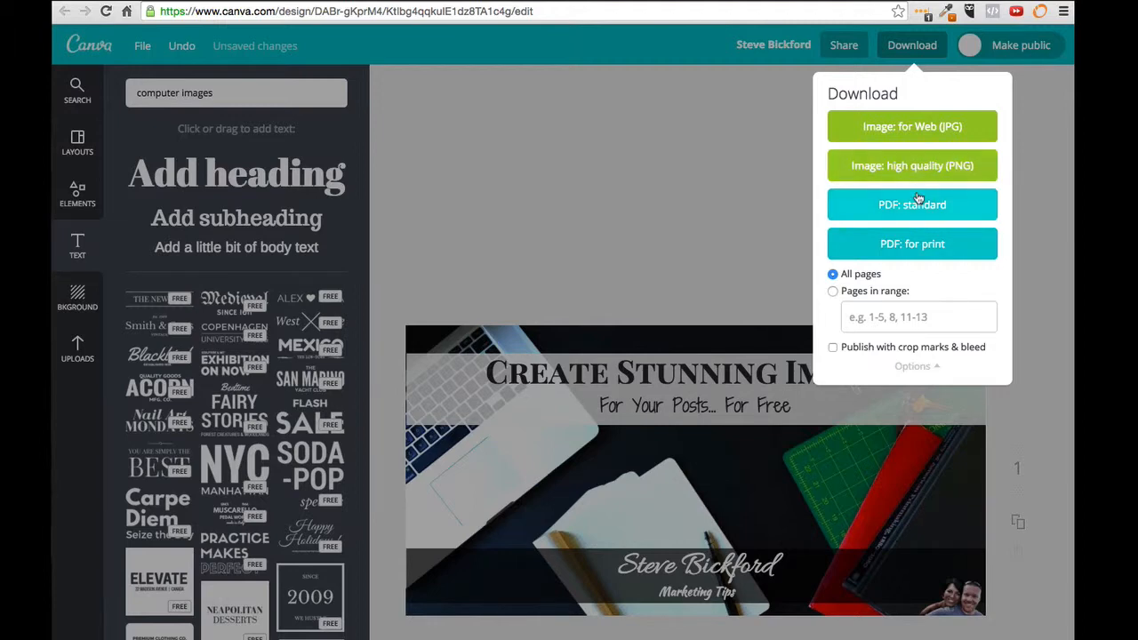
left_click(717, 185)
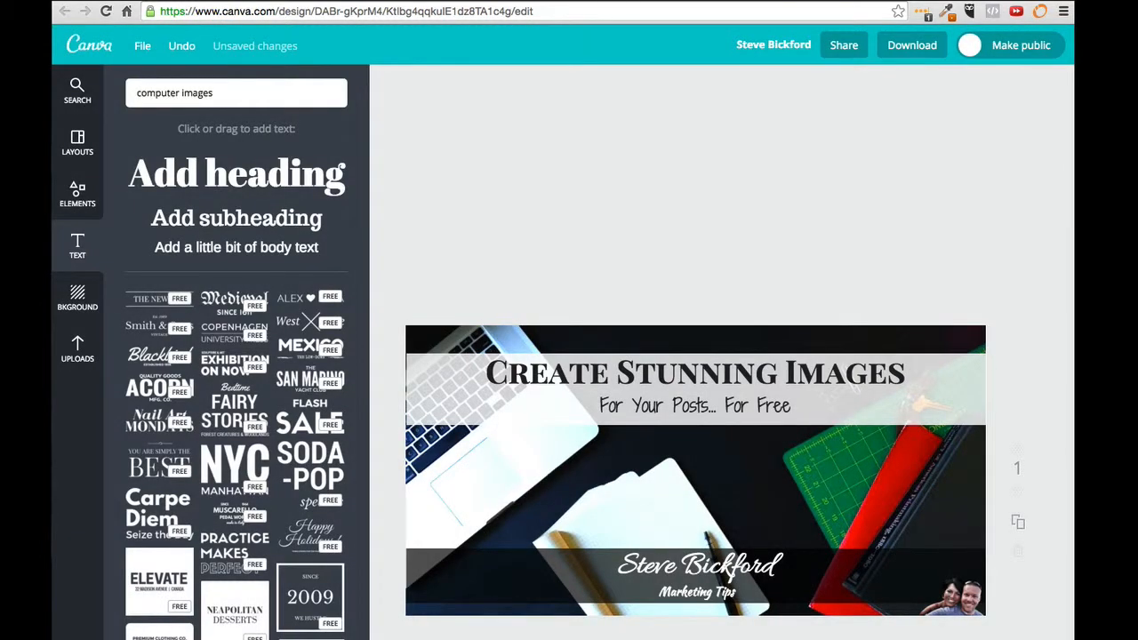
scroll(851, 135, "down", 4)
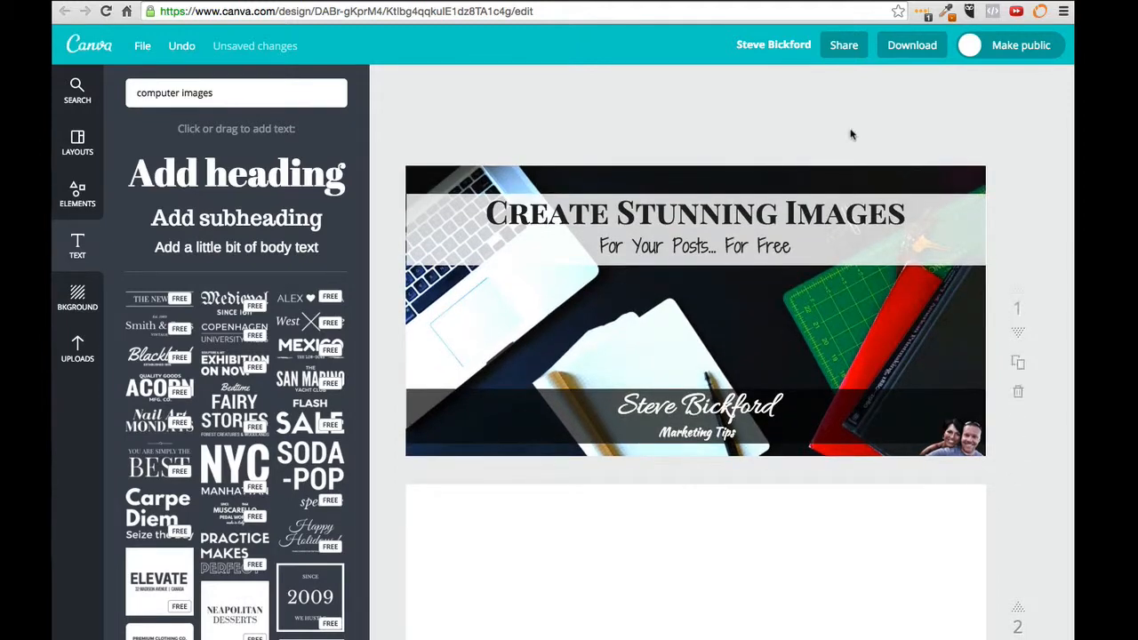